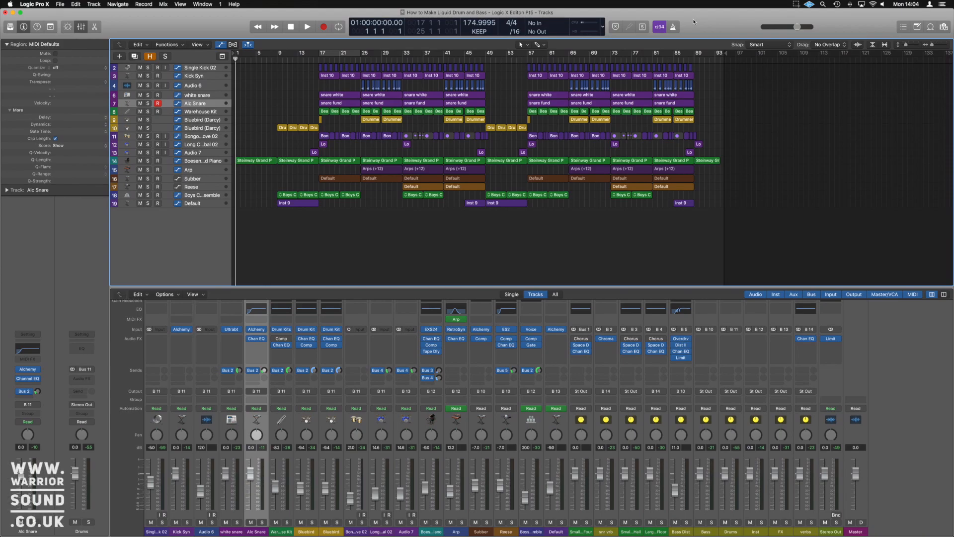
Step: Solo the Kick Syn track and play its regions from bar 17 with the bars 17–25 cycle turned on
{"action": "left_click", "coordinate": [571, 232], "text": "ctrl+alt"}
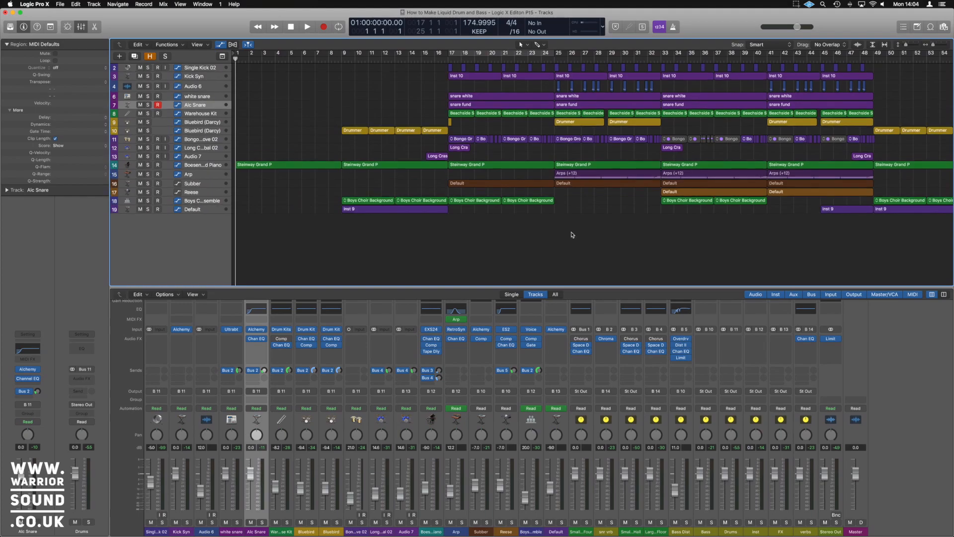
{"action": "left_click", "coordinate": [571, 233], "text": "ctrl+alt"}
{"action": "left_click", "coordinate": [572, 233], "text": "ctrl+alt"}
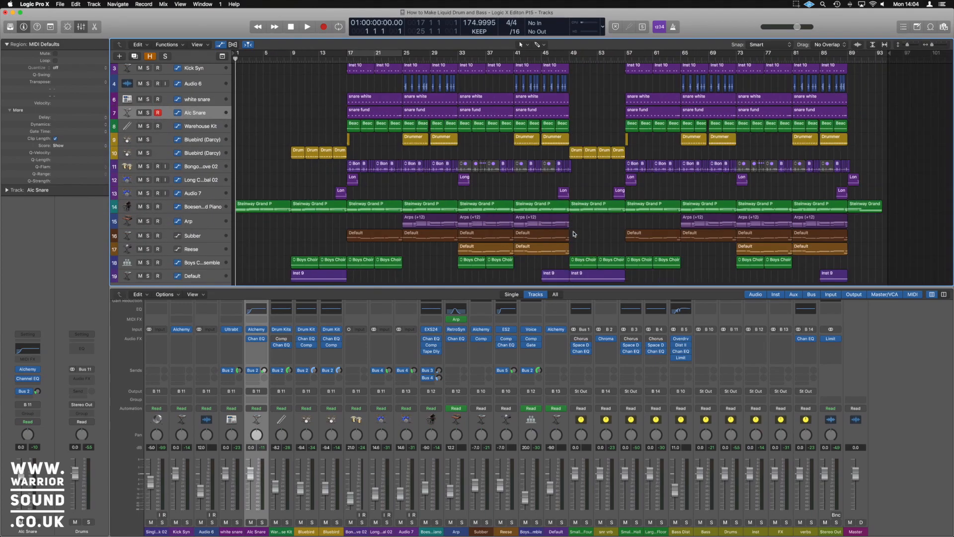
{"action": "scroll", "coordinate": [573, 234], "scroll_direction": "up", "scroll_amount": 1}
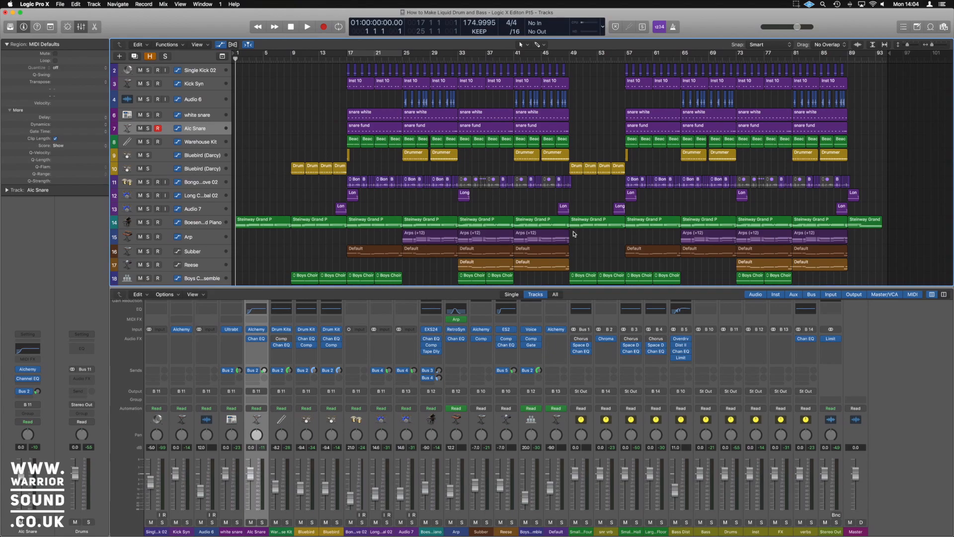
{"action": "left_click", "coordinate": [214, 81]}
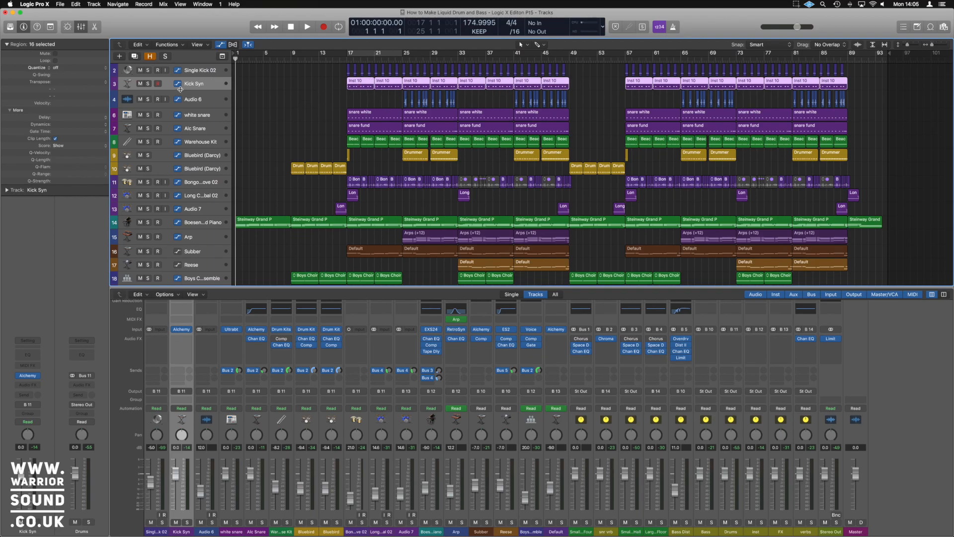
{"action": "left_click", "coordinate": [149, 85]}
{"action": "key", "text": "space"}
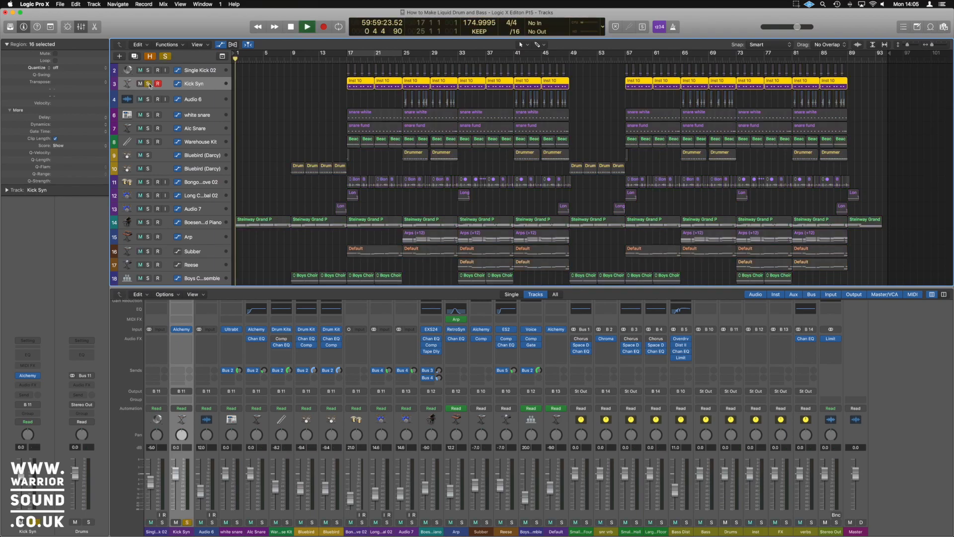
{"action": "left_click", "coordinate": [352, 53]}
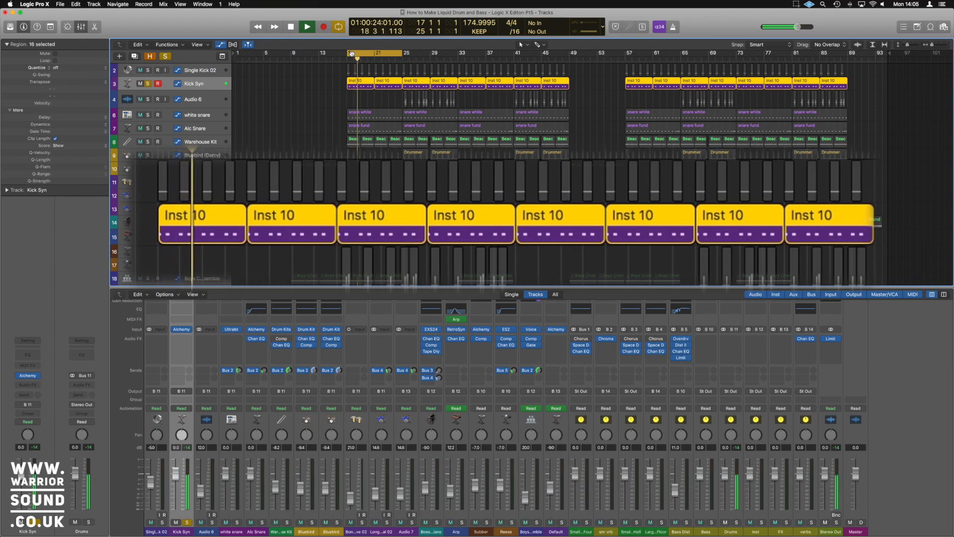
{"action": "key", "text": "space"}
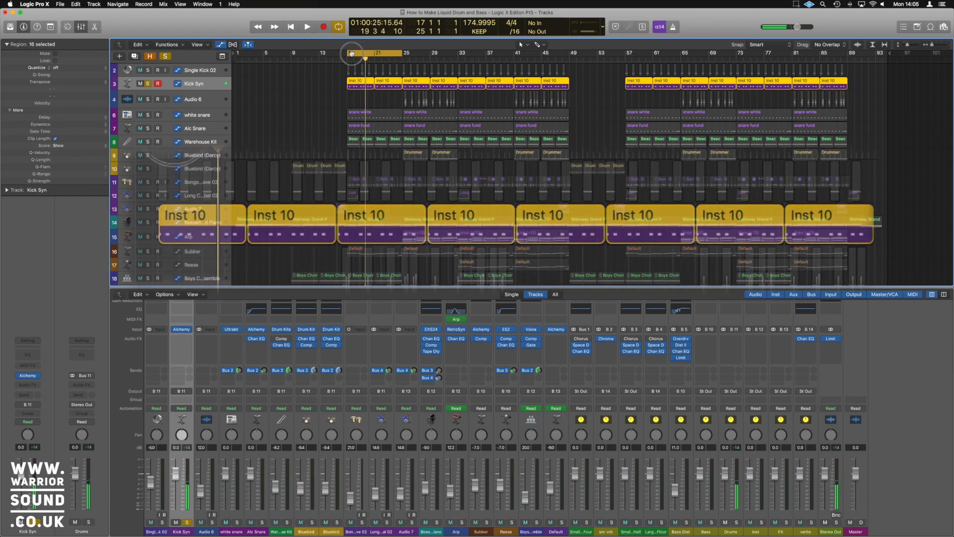
{"action": "left_click", "coordinate": [351, 54]}
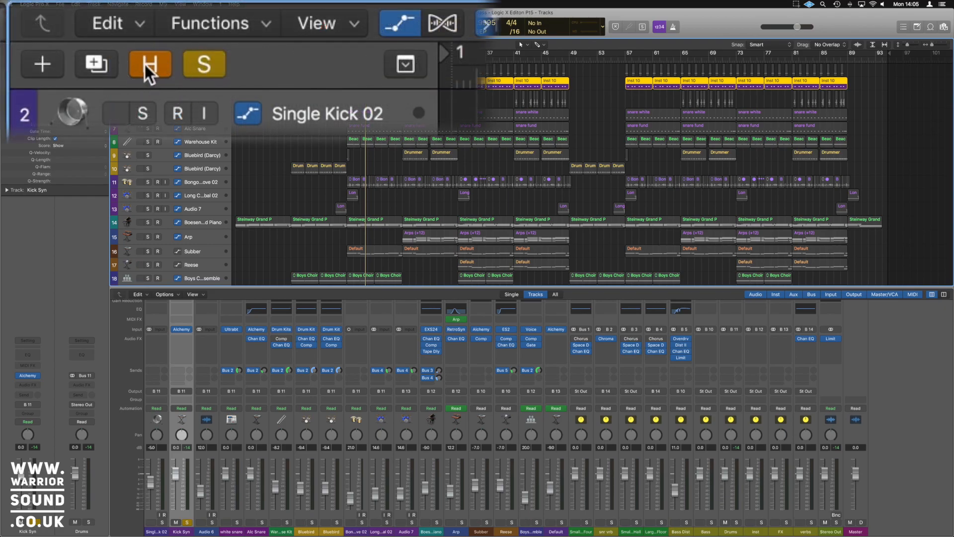
Step: Reveal the hidden tracks briefly, hide them again, and turn off the solo on Kick Syn
{"action": "key", "text": "h"}
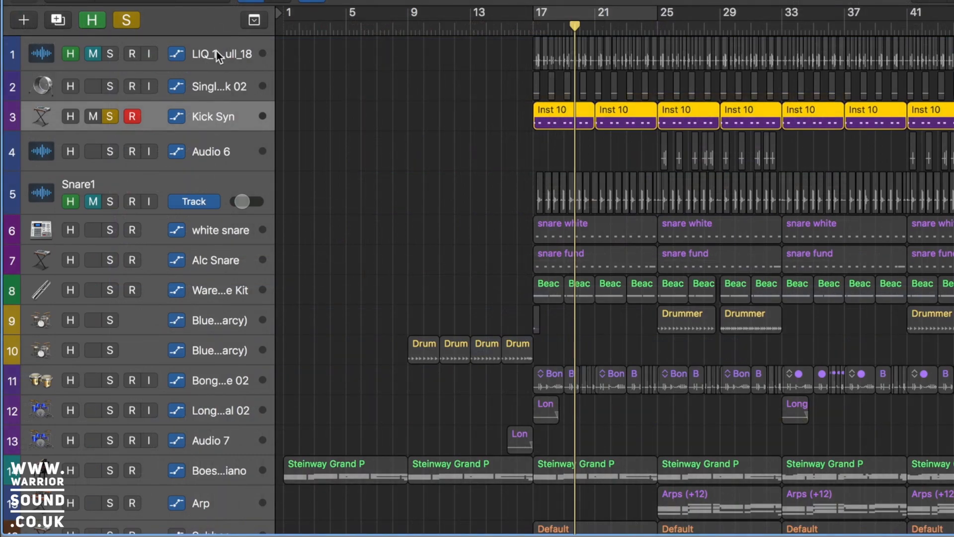
{"action": "key", "text": "h"}
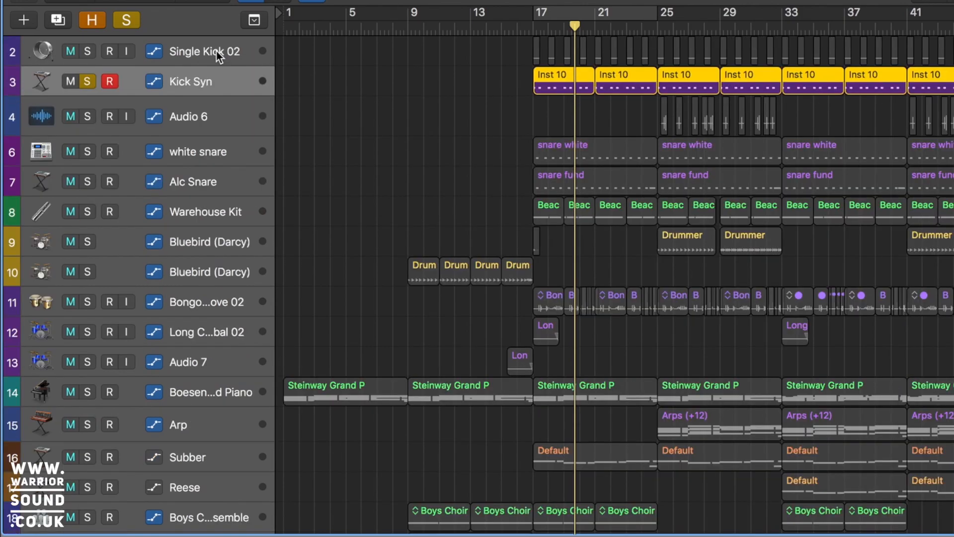
{"action": "left_click", "coordinate": [87, 81]}
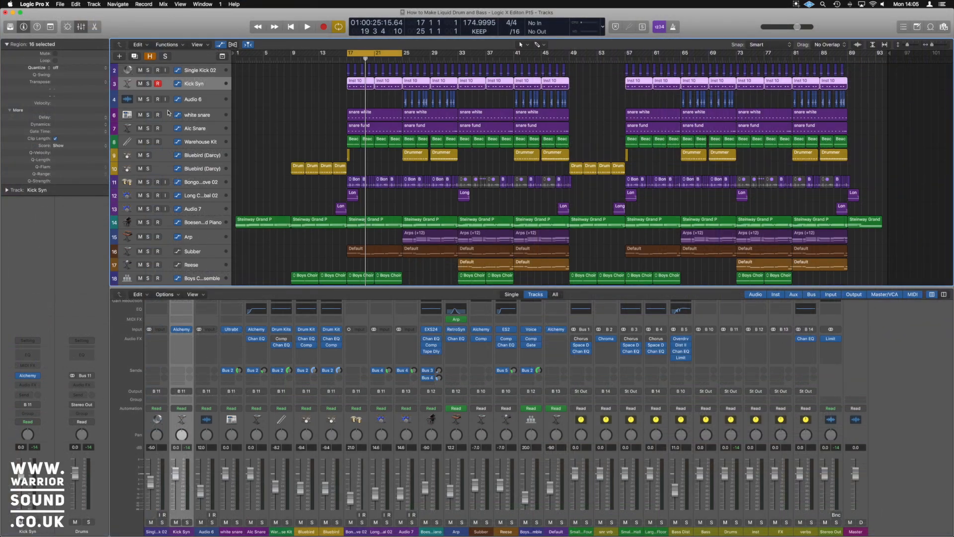
Step: Show the hidden tracks and audition the Snare1 track on its own in the cycle range
{"action": "key", "text": "h"}
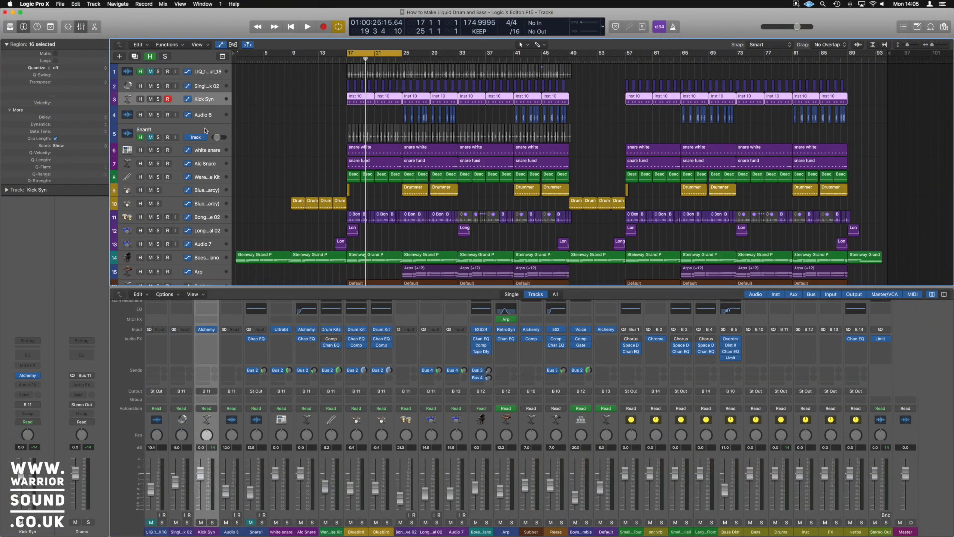
{"action": "left_click", "coordinate": [205, 130]}
{"action": "left_click", "coordinate": [157, 137]}
{"action": "key", "text": "space"}
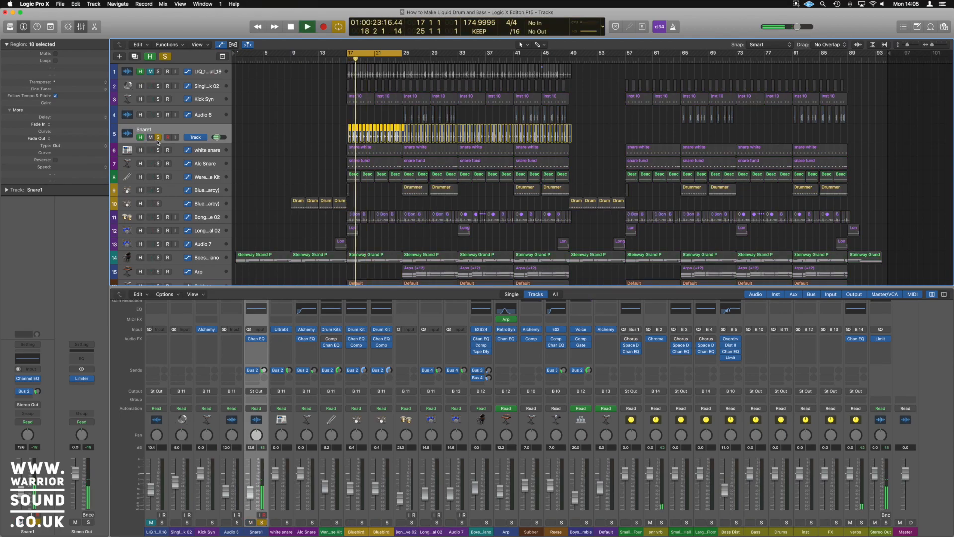
{"action": "key", "text": "space"}
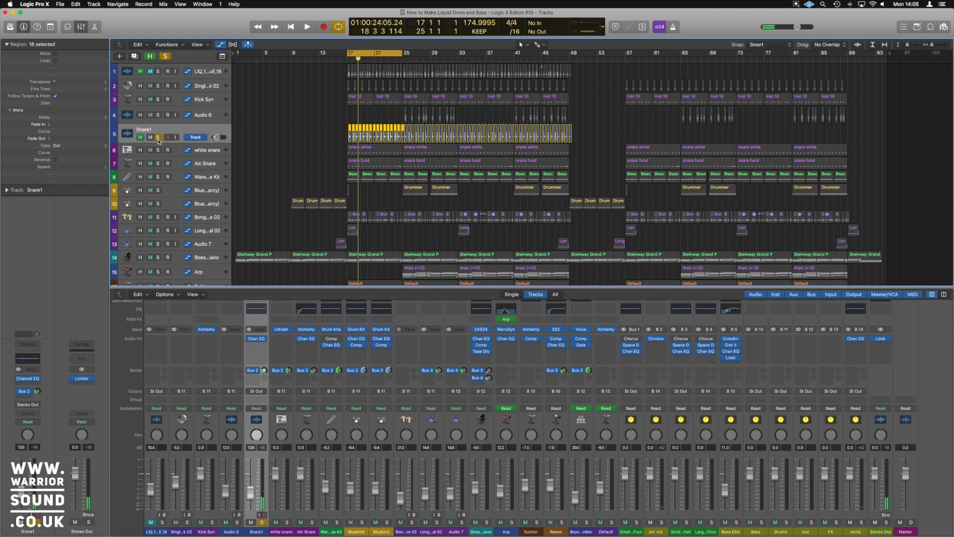
{"action": "left_click", "coordinate": [158, 138]}
Step: Solo the white snare and Alc Snare tracks together and play the layered snare
{"action": "left_click", "coordinate": [157, 150]}
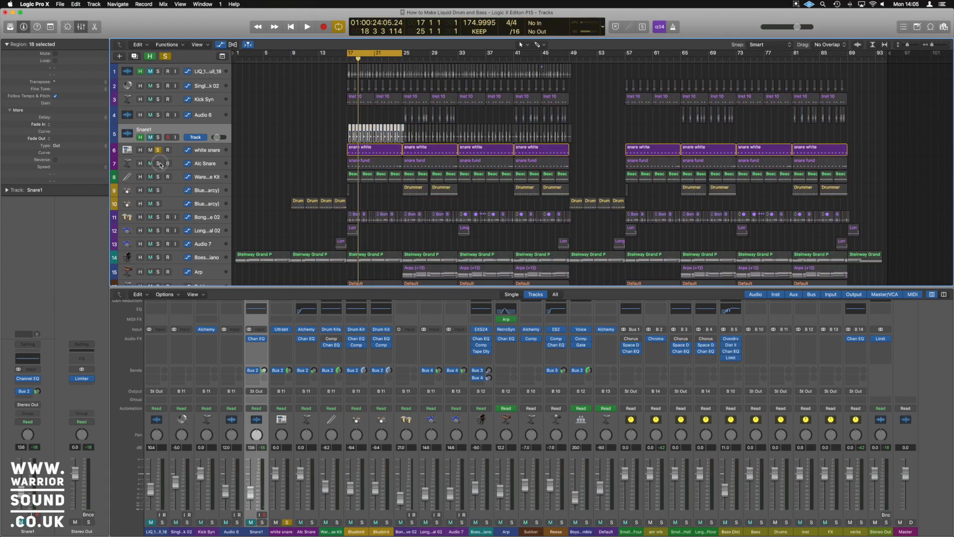
{"action": "left_click", "coordinate": [158, 163]}
{"action": "key", "text": "space"}
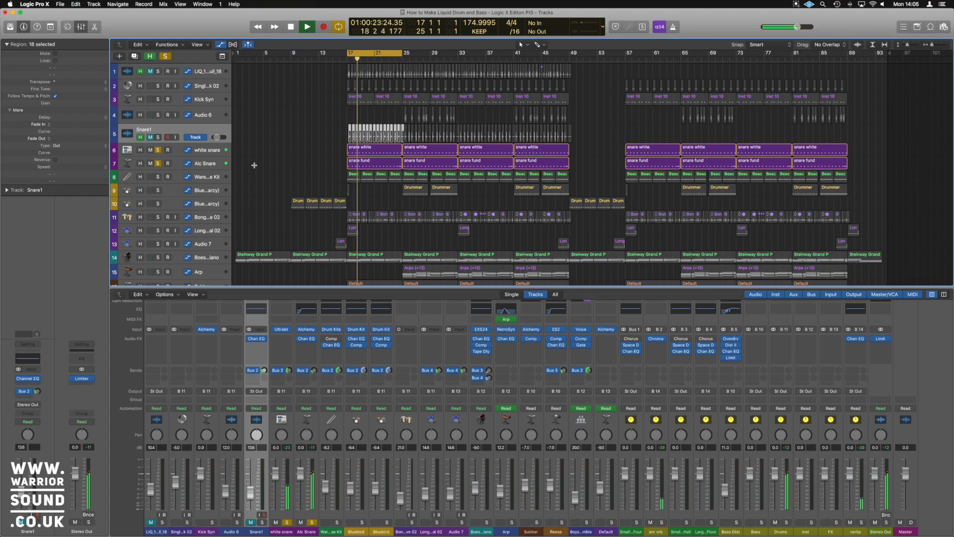
{"action": "key", "text": "space"}
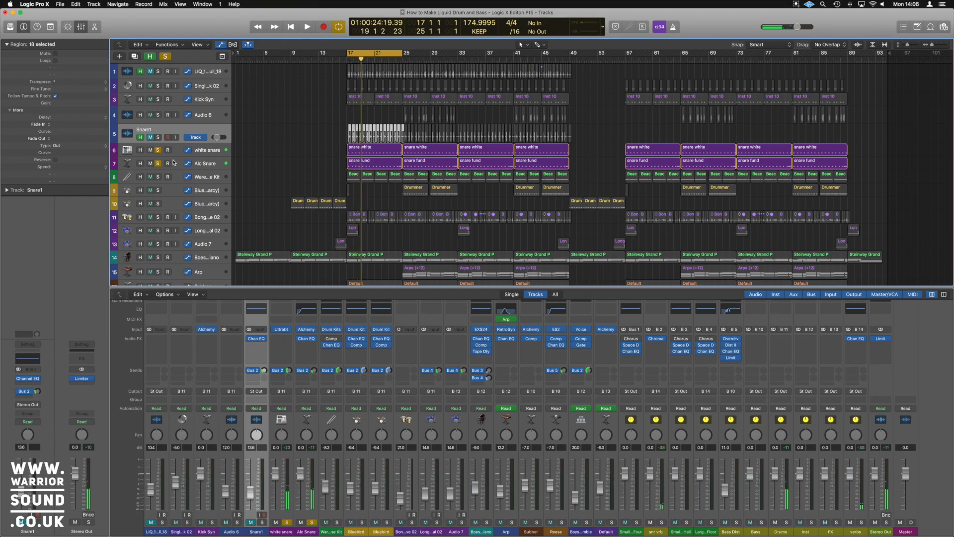
Step: Compare Snare1 with the white snare and Alc Snare layers by switching solos during playback, and finish with all solos off
{"action": "left_click", "coordinate": [158, 138], "text": "alt"}
{"action": "key", "text": "space"}
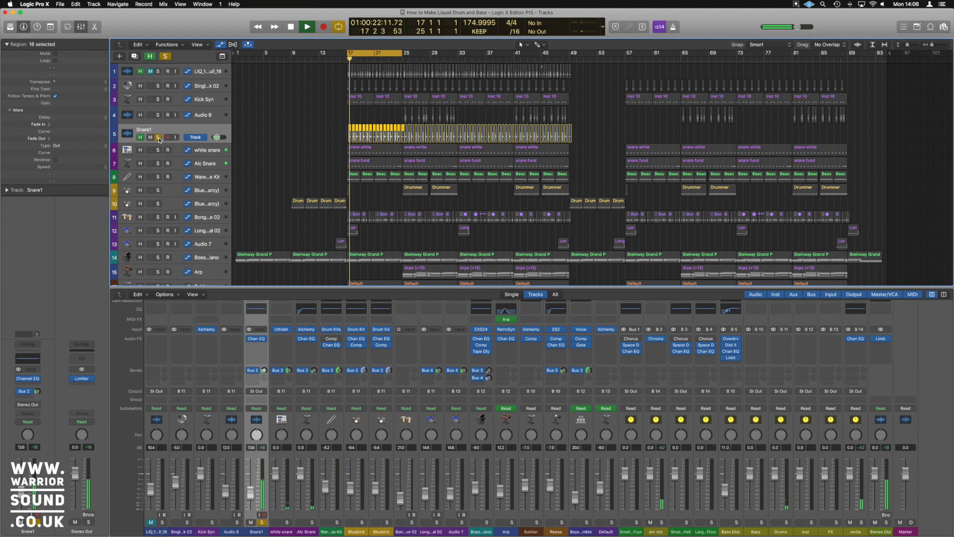
{"action": "left_click", "coordinate": [158, 150]}
{"action": "left_click", "coordinate": [158, 163]}
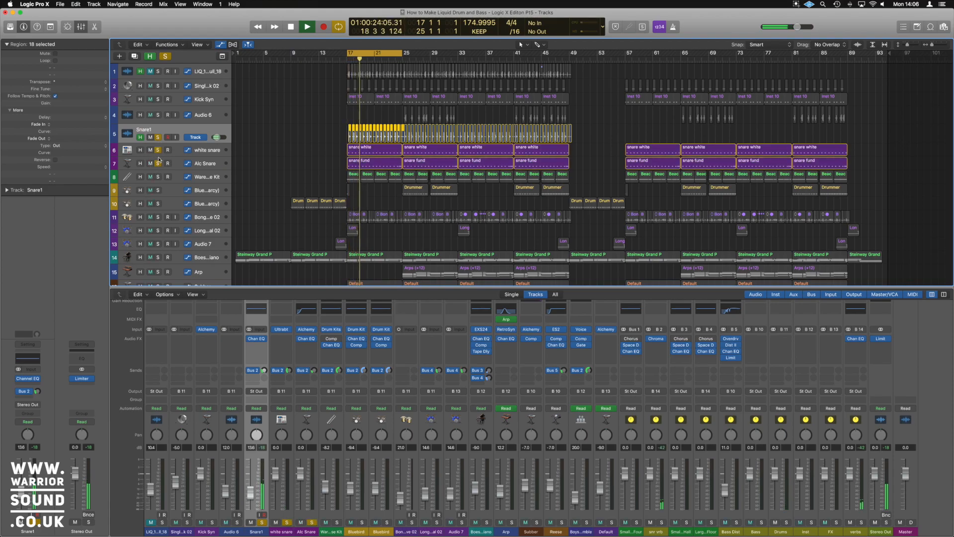
{"action": "left_click", "coordinate": [158, 138]}
{"action": "key", "text": "space"}
{"action": "left_click", "coordinate": [158, 137], "text": "alt"}
{"action": "left_click", "coordinate": [150, 137]}
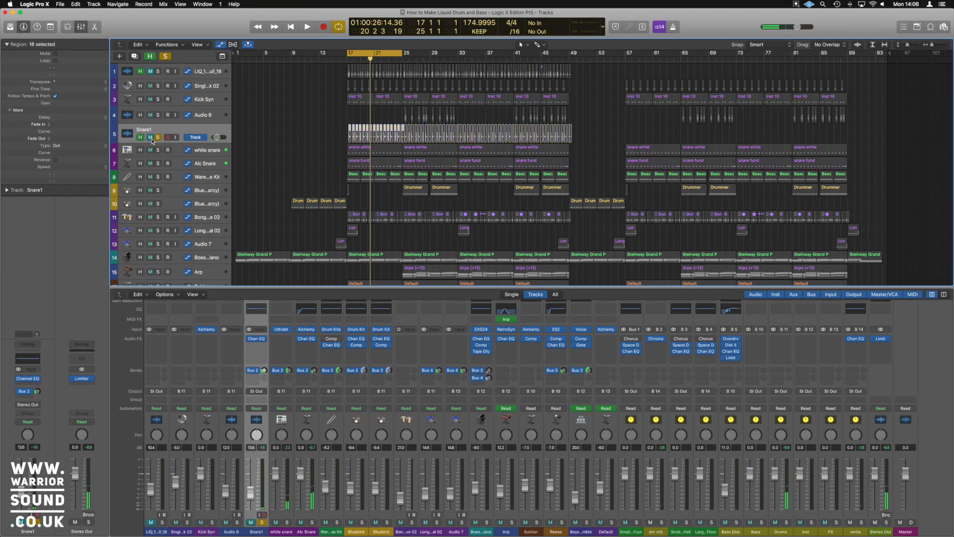
{"action": "left_click", "coordinate": [158, 138]}
Step: Hide the LIQ drum loop and Snare1 reference tracks again and play the full mix from bar 17
{"action": "left_click", "coordinate": [195, 73]}
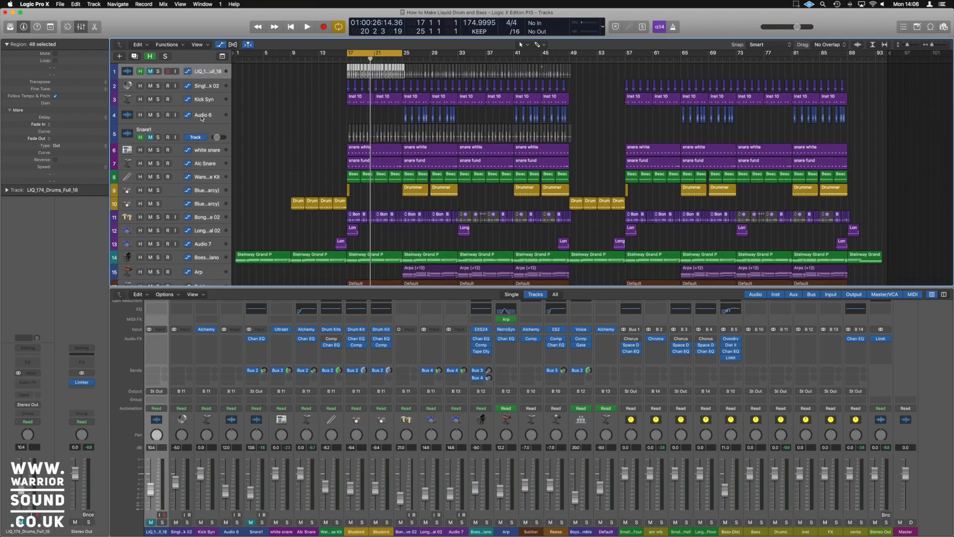
{"action": "left_click", "coordinate": [200, 132]}
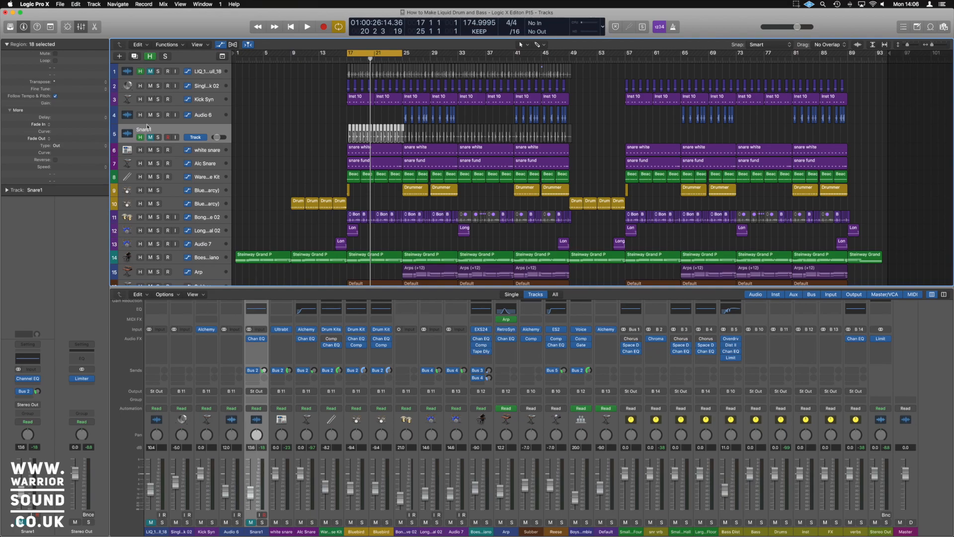
{"action": "key", "text": "ctrl+h"}
{"action": "key", "text": "space"}
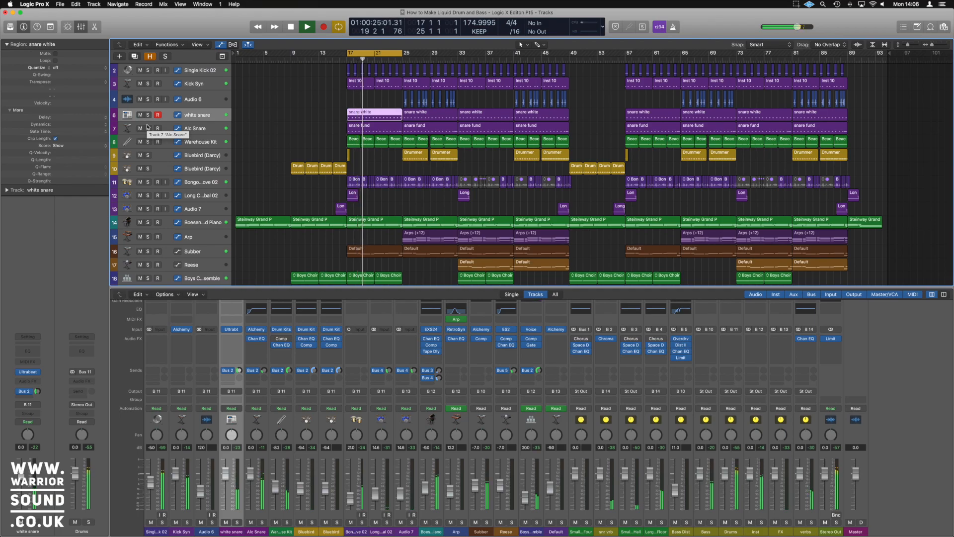
{"action": "key", "text": "space"}
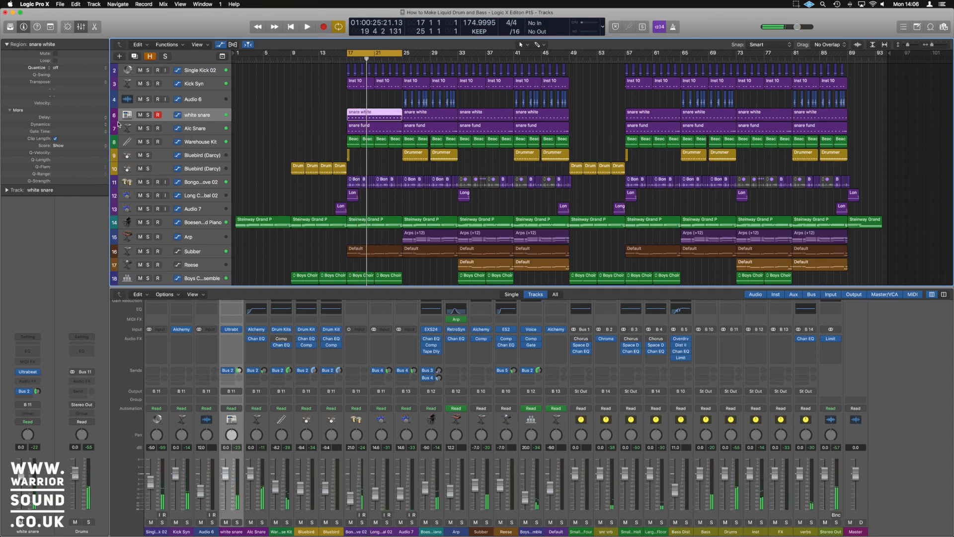
Step: Solo the white snare and Alc Snare tracks and inspect their MIDI regions in bars 17–25
{"action": "left_click", "coordinate": [148, 115]}
{"action": "left_click", "coordinate": [149, 129]}
{"action": "scroll", "coordinate": [296, 127], "scroll_direction": "up", "scroll_amount": 10}
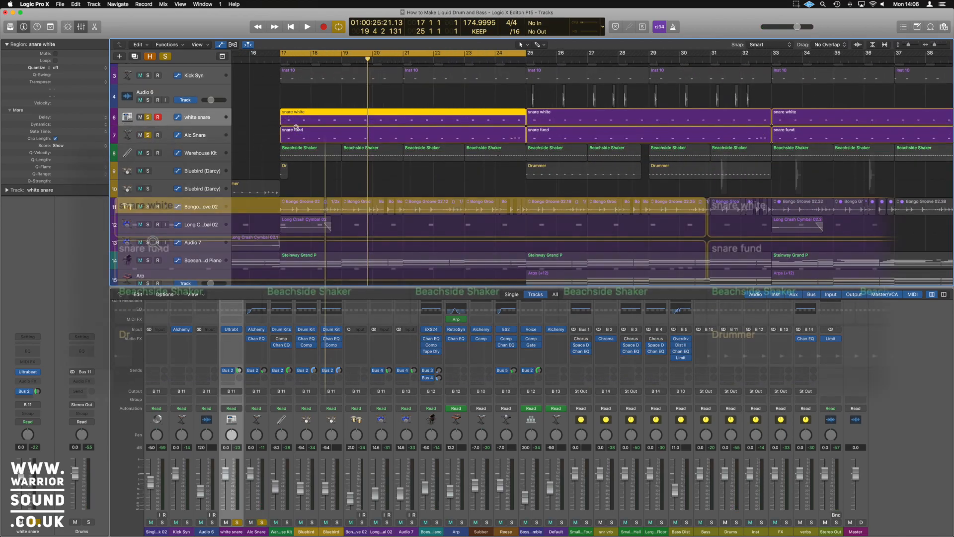
{"action": "scroll", "coordinate": [296, 127], "scroll_direction": "up", "scroll_amount": 5}
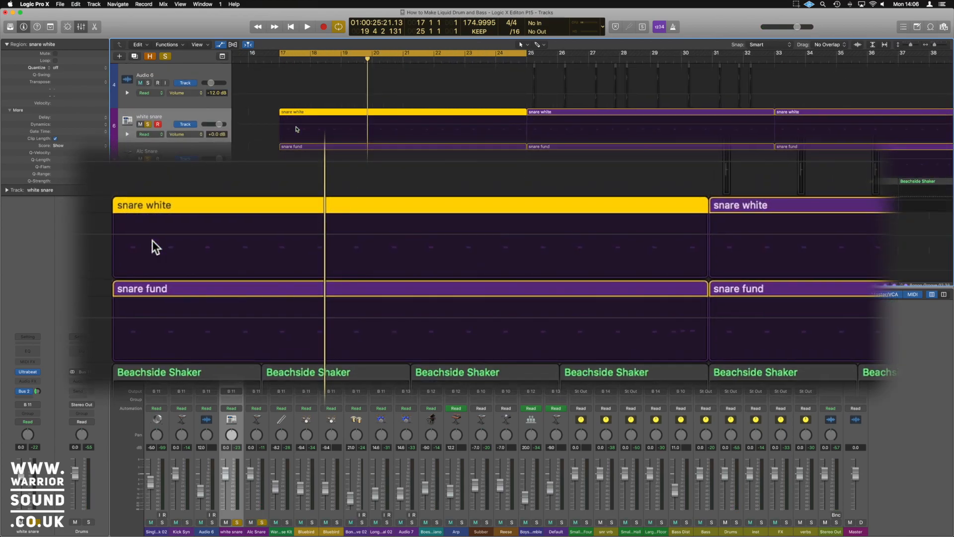
{"action": "key", "text": "super+Up"}
{"action": "key", "text": "super+Up"}
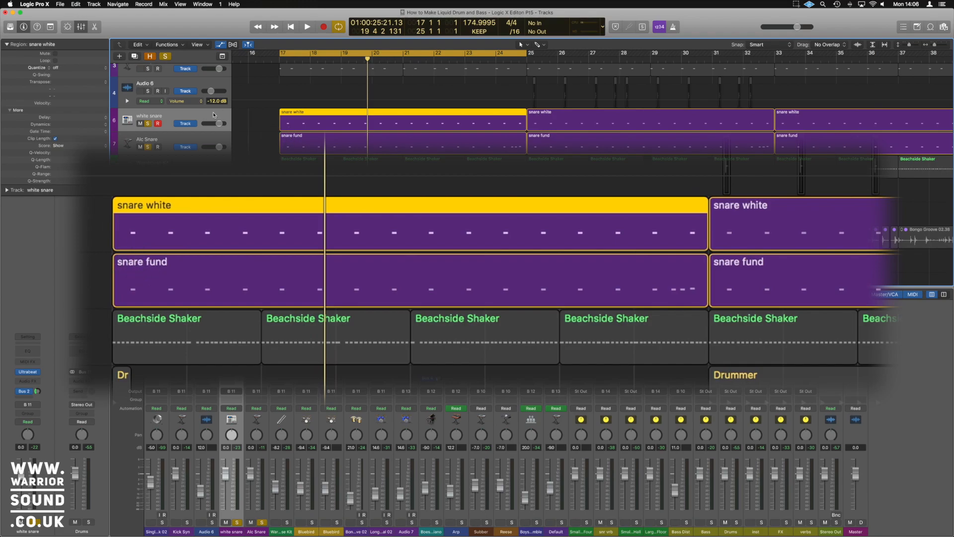
Step: Create one Ultrabeat software instrument track and copy the first snare white region onto it at bar 17
{"action": "left_click", "coordinate": [119, 56]}
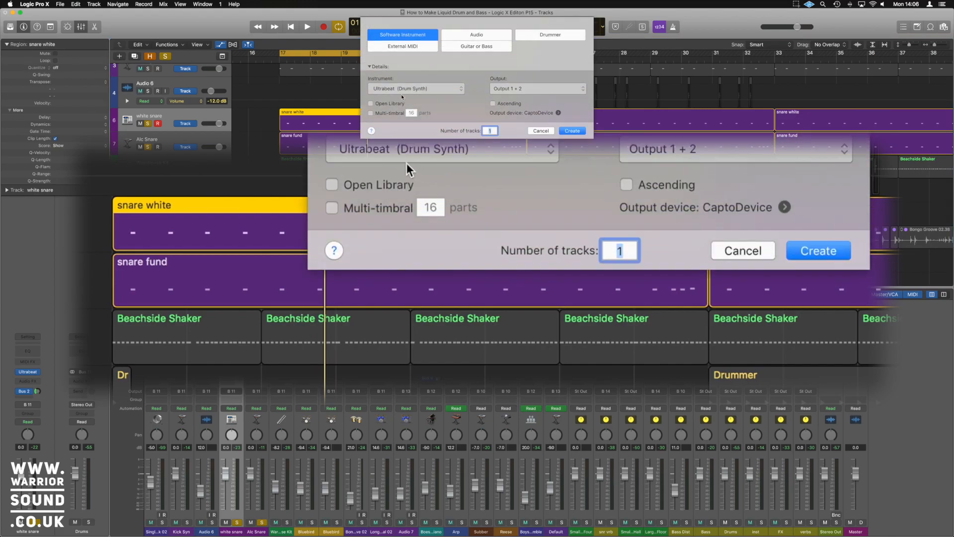
{"action": "left_click", "coordinate": [572, 131]}
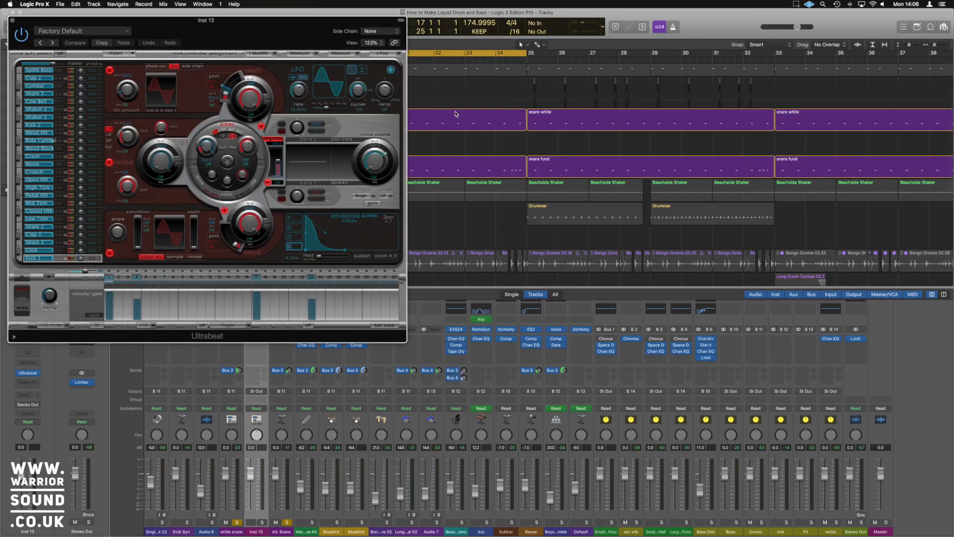
{"action": "left_click_drag", "start_coordinate": [448, 116], "coordinate": [450, 142]}
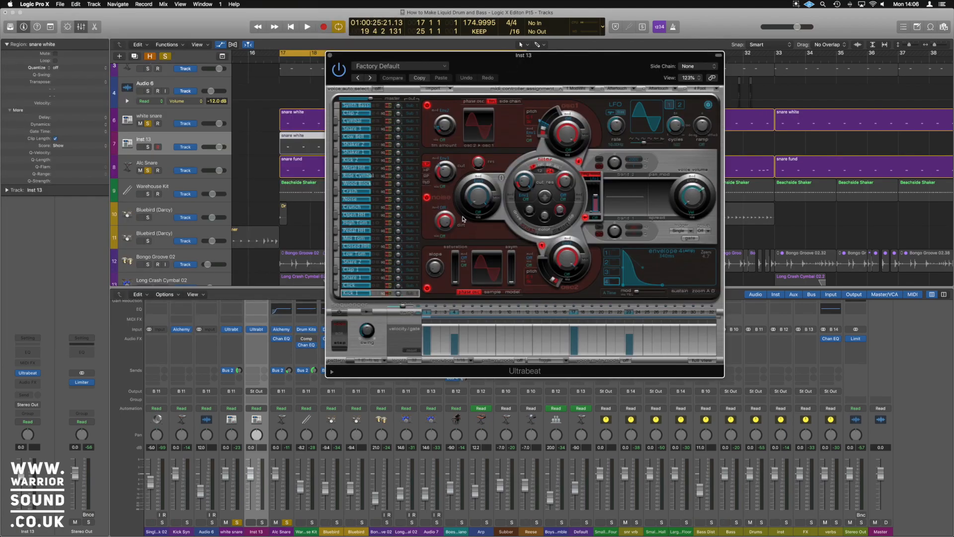
{"action": "left_click_drag", "start_coordinate": [432, 55], "coordinate": [552, 85]}
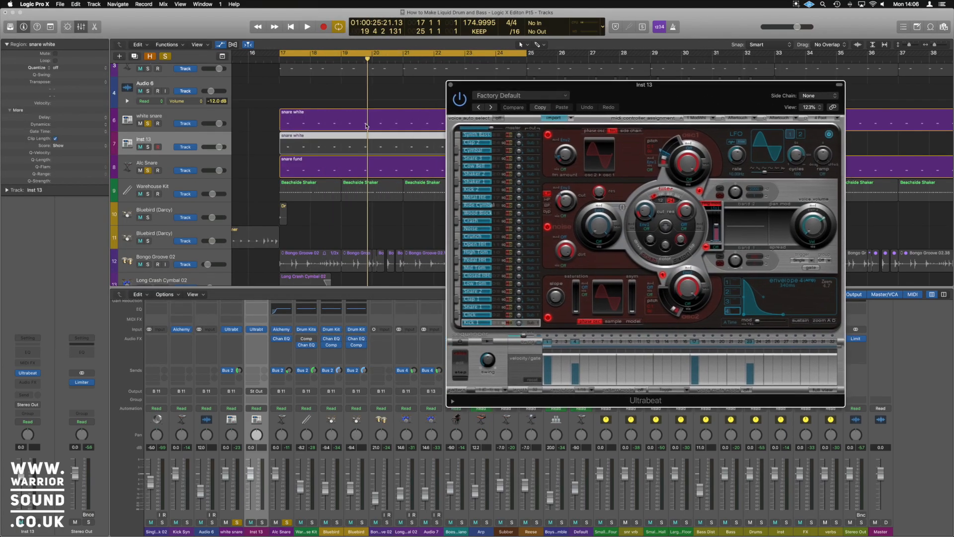
Step: Solo only the new Ultrabeat track, open its snare white region in the Piano Roll, and close the Ultrabeat window
{"action": "left_click", "coordinate": [147, 147]}
{"action": "left_click", "coordinate": [148, 147]}
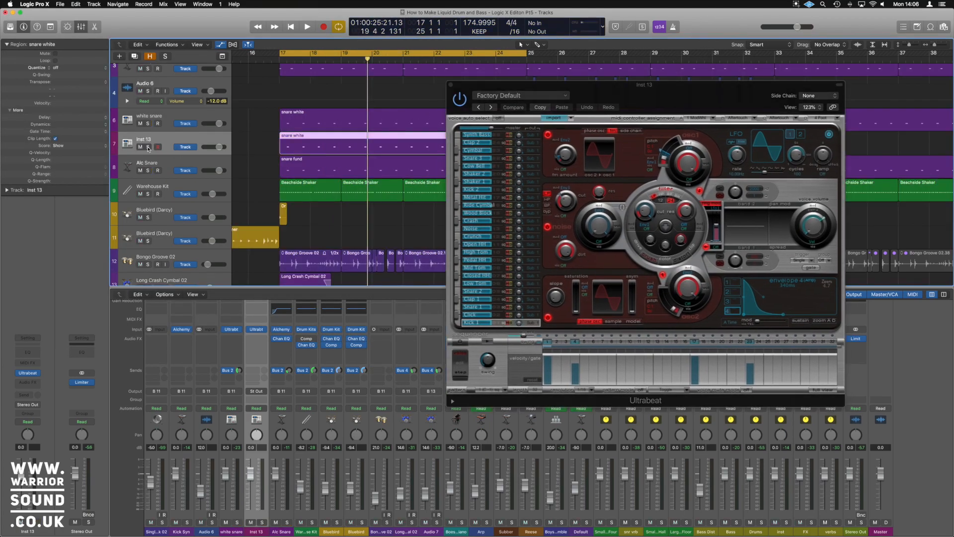
{"action": "left_click", "coordinate": [148, 147]}
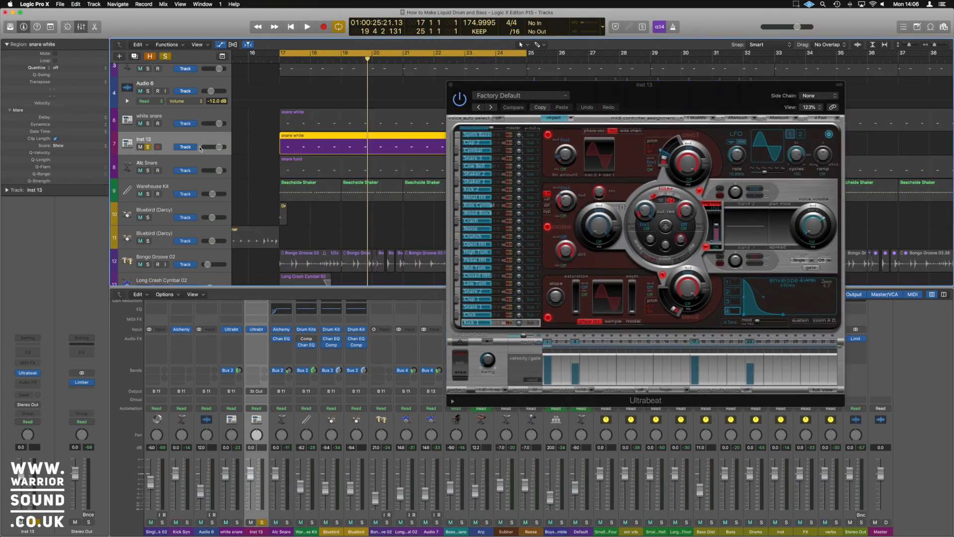
{"action": "double_click", "coordinate": [343, 138]}
{"action": "left_click", "coordinate": [451, 85]}
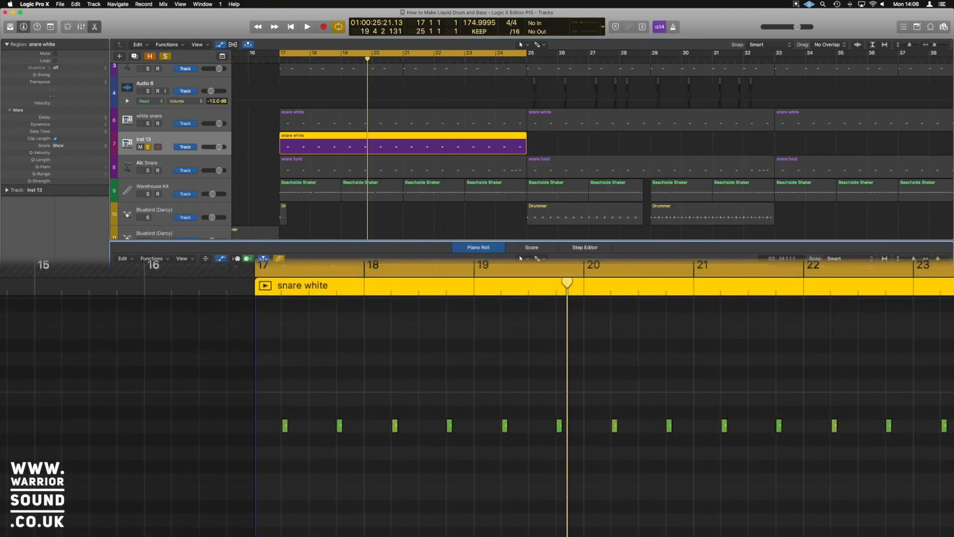
{"action": "left_click", "coordinate": [369, 449], "text": "ctrl+alt"}
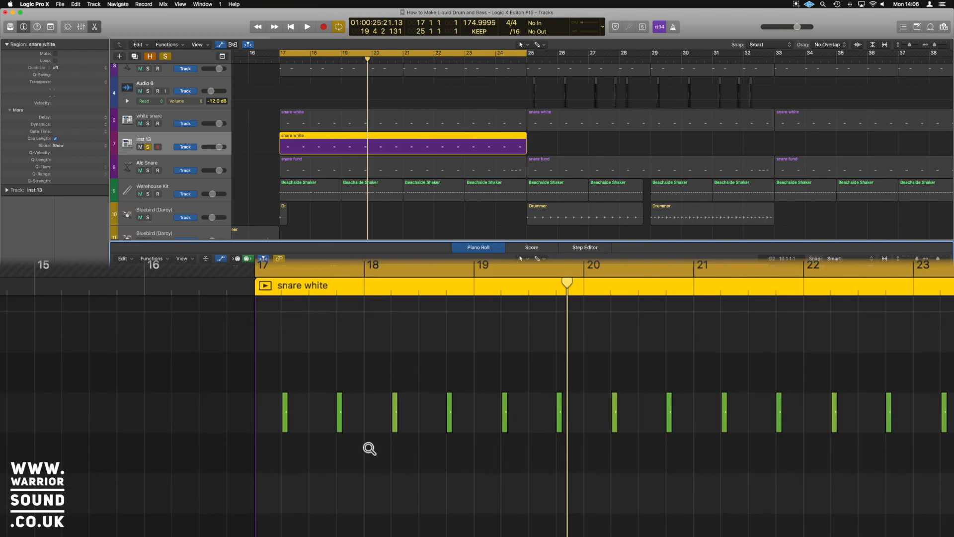
Step: Select all notes in the Inst 13 snare white region, unsolo the track, and undo its creation so the Alc Snare track remains selected
{"action": "key", "text": "super+a"}
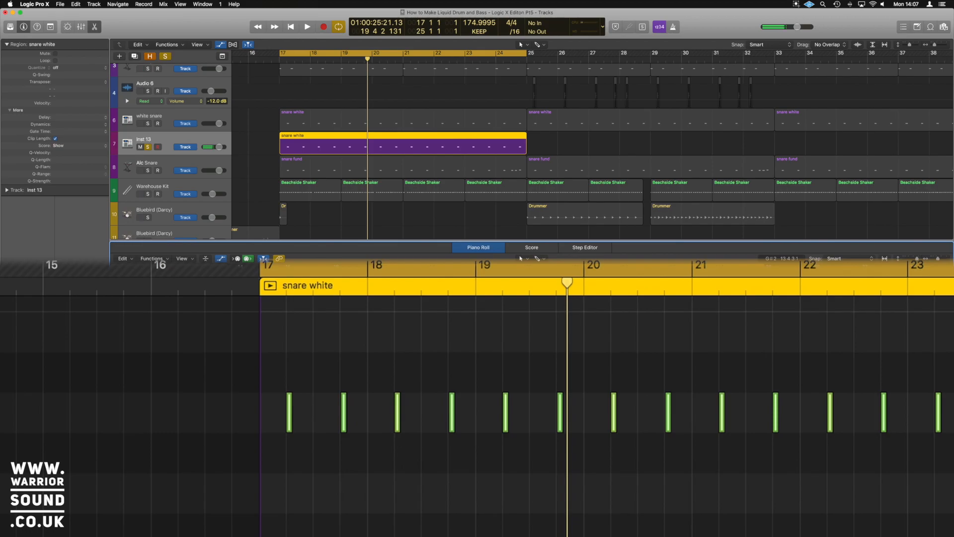
{"action": "left_click", "coordinate": [148, 147]}
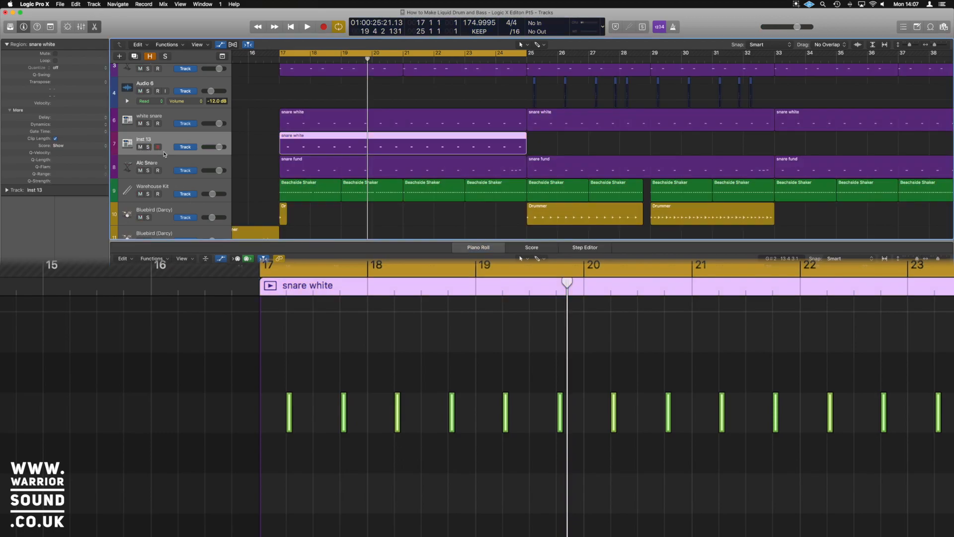
{"action": "left_click", "coordinate": [198, 170]}
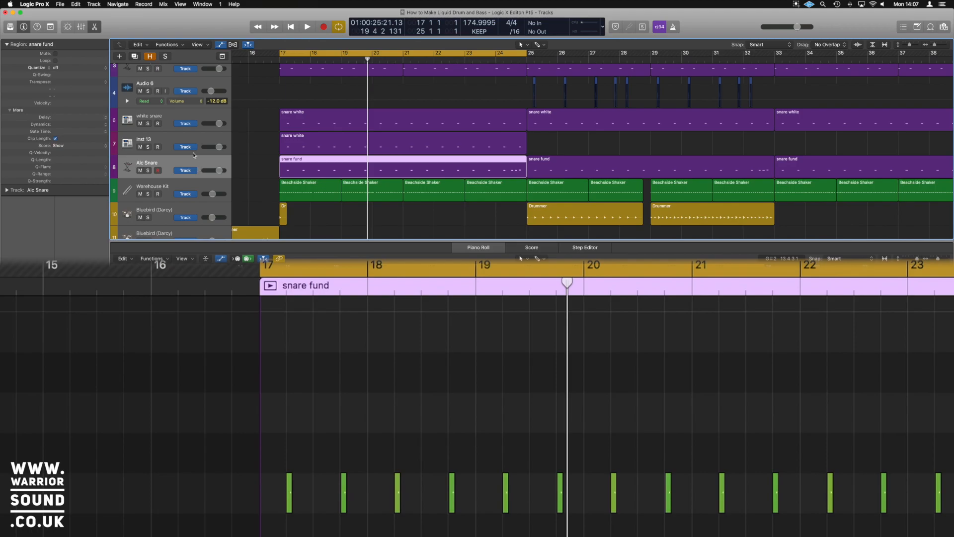
{"action": "key", "text": "super+z"}
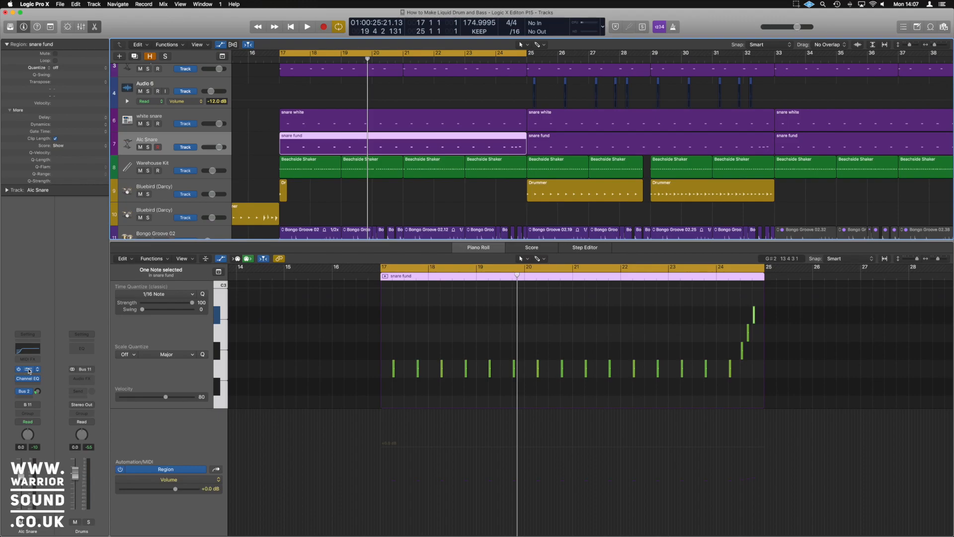
Step: Open Alchemy on the Alc Snare track, examine its preset options and the Global page's master volume modulation, and play the loop
{"action": "left_click", "coordinate": [29, 371]}
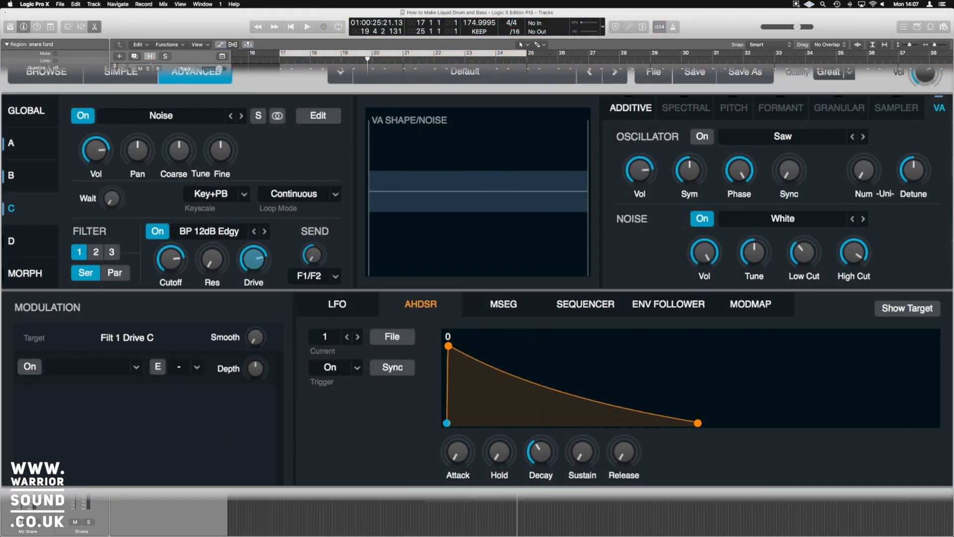
{"action": "left_click", "coordinate": [656, 74]}
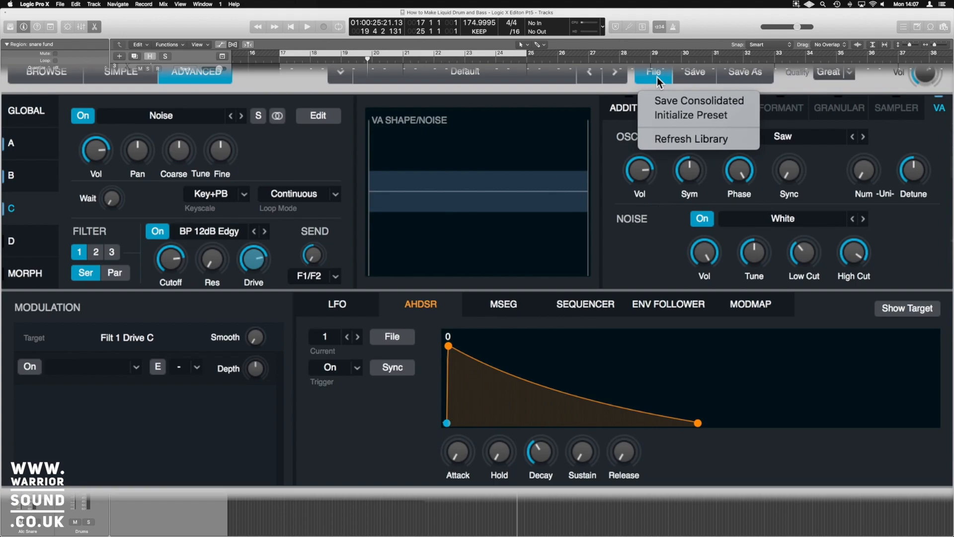
{"action": "key", "text": "Escape"}
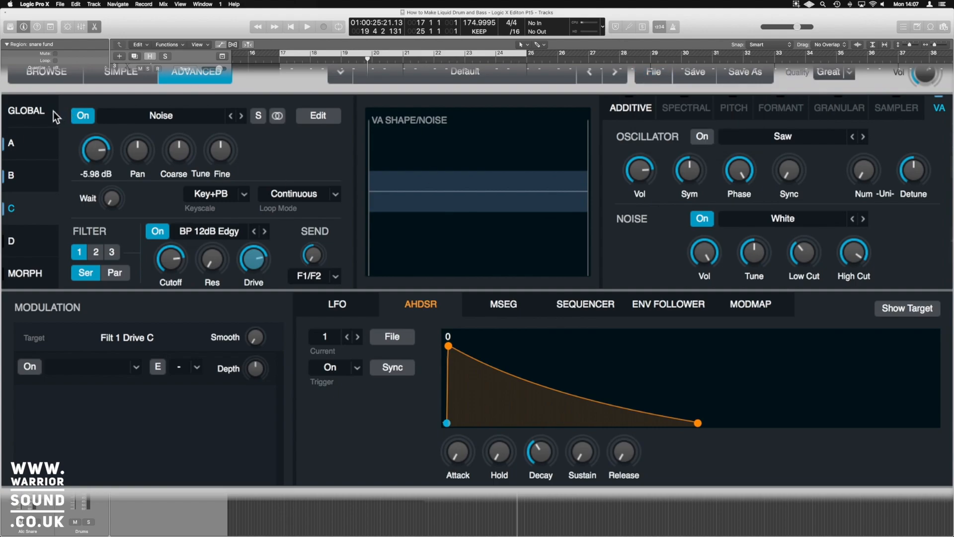
{"action": "left_click", "coordinate": [38, 112]}
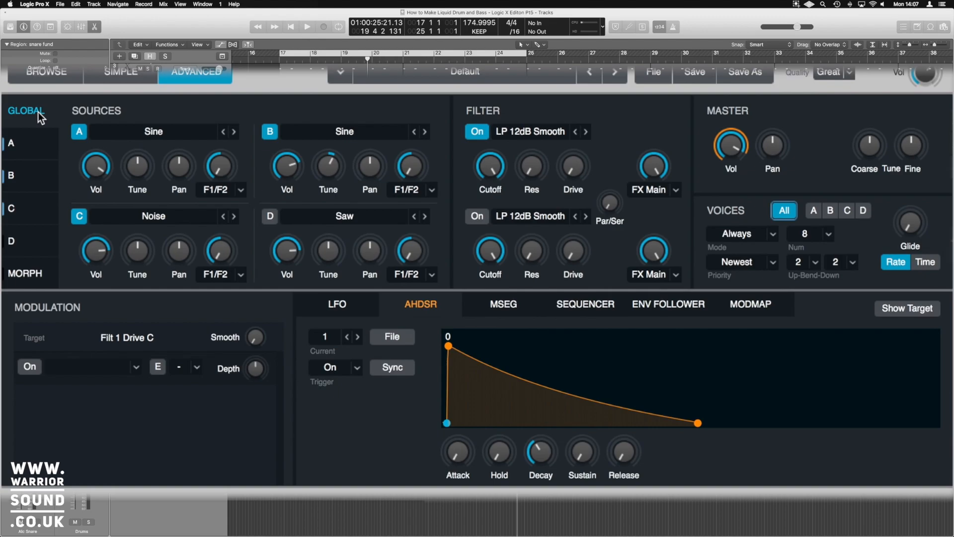
{"action": "left_click", "coordinate": [738, 150]}
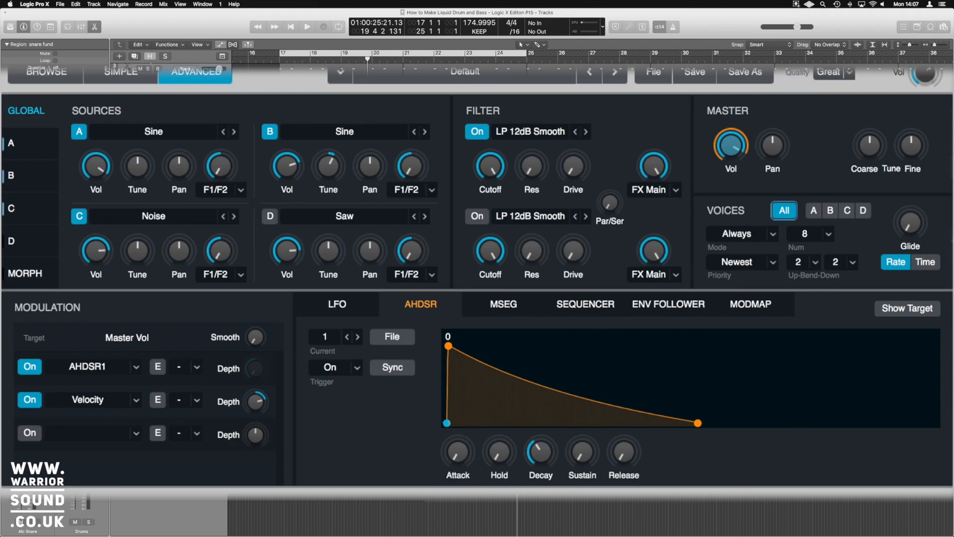
{"action": "key", "text": "space"}
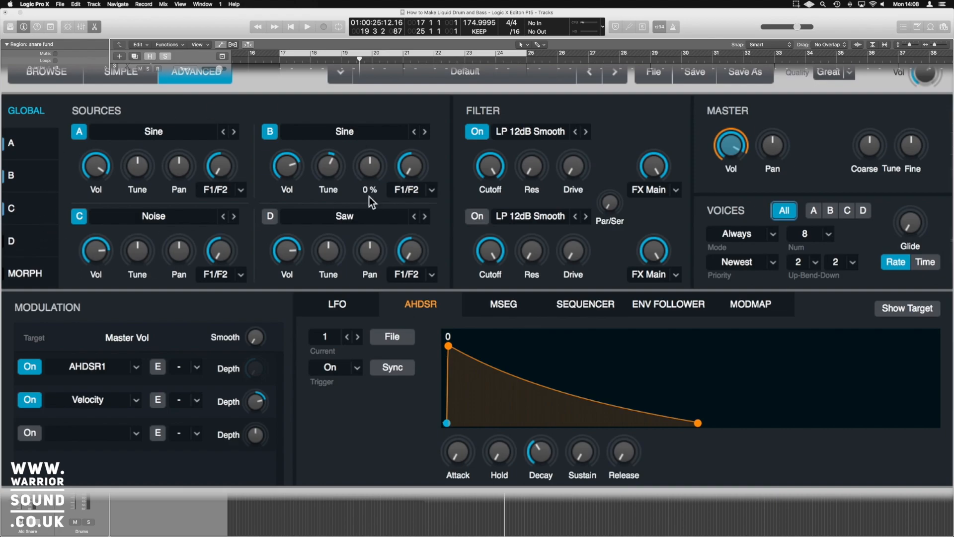
Step: Play the snare and examine Alchemy source A, the repeated snare notes in the Piano Roll, and source B's coarse tuning
{"action": "left_click", "coordinate": [49, 152]}
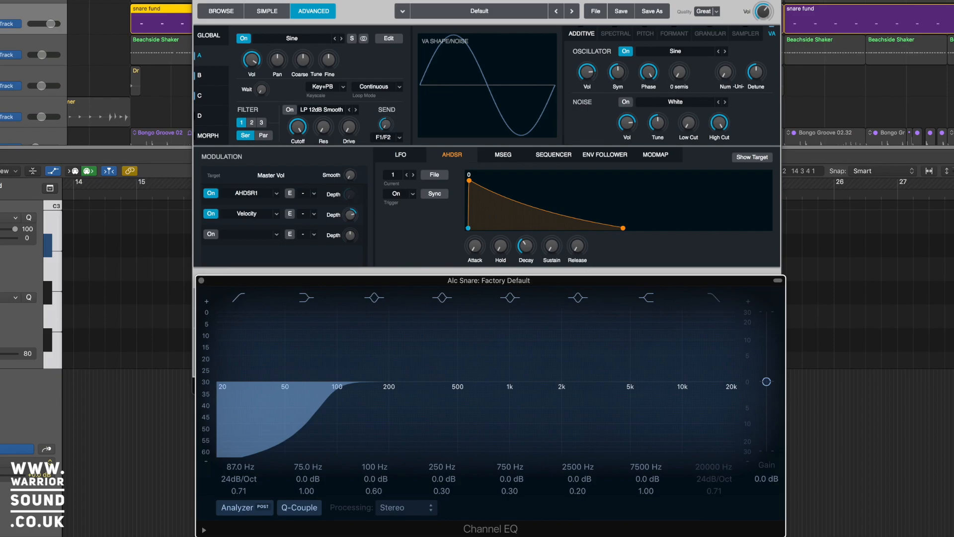
{"action": "key", "text": "space"}
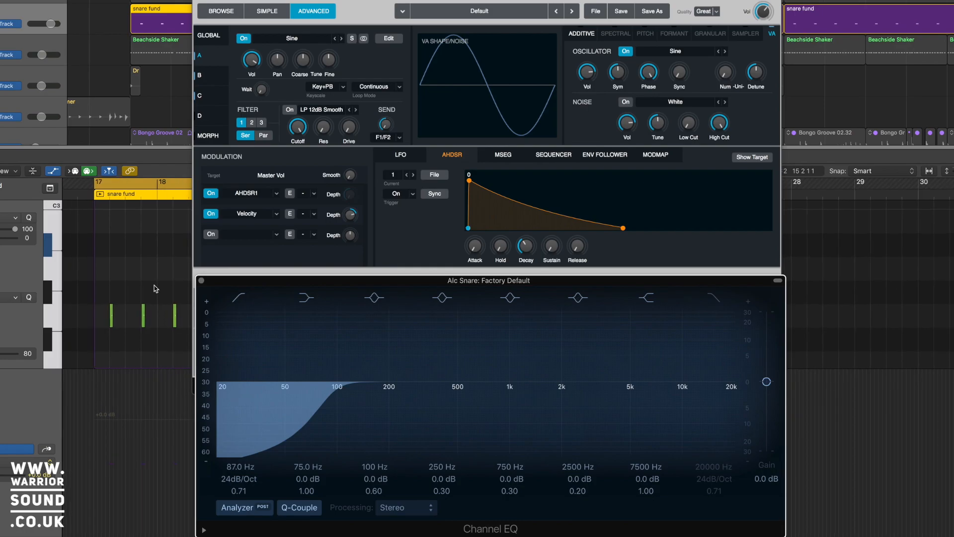
{"action": "left_click", "coordinate": [61, 317]}
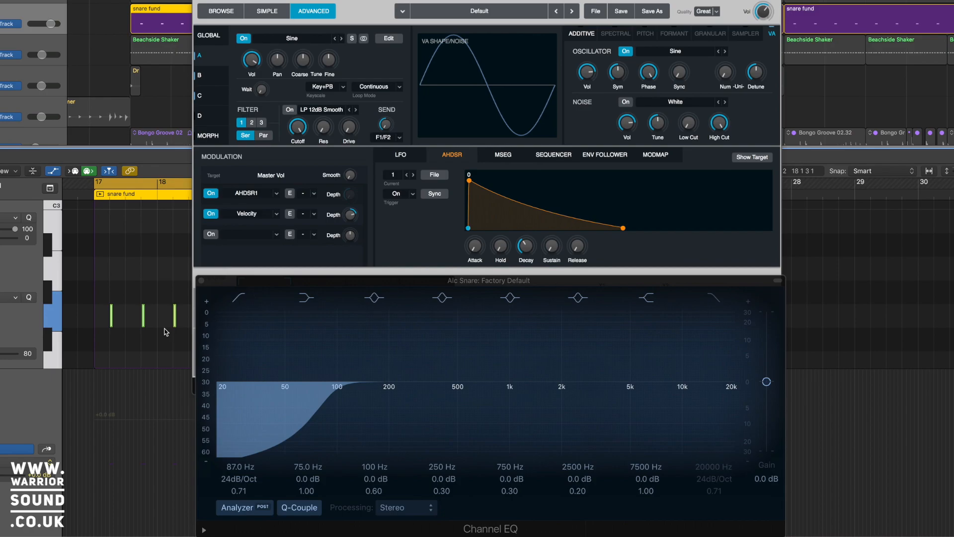
{"action": "left_click", "coordinate": [214, 78]}
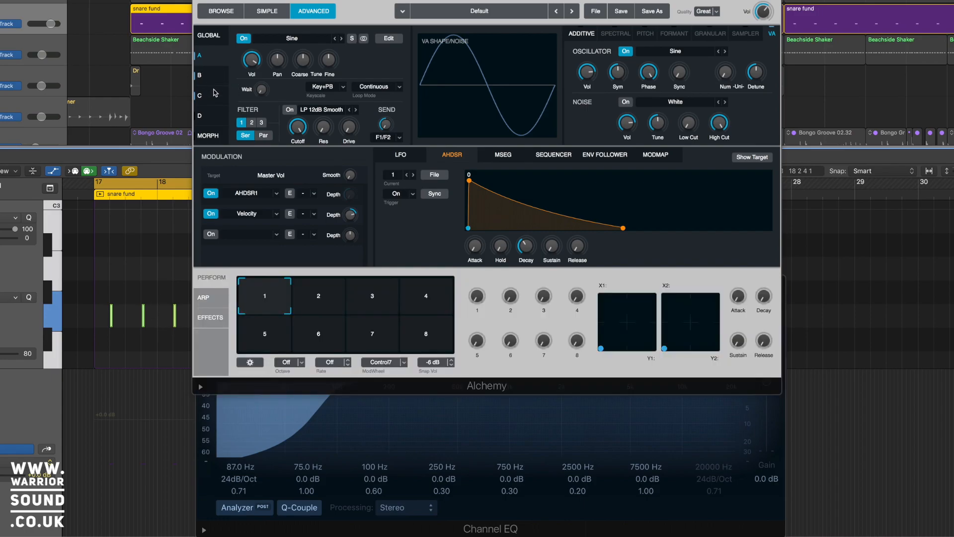
{"action": "left_click", "coordinate": [306, 61]}
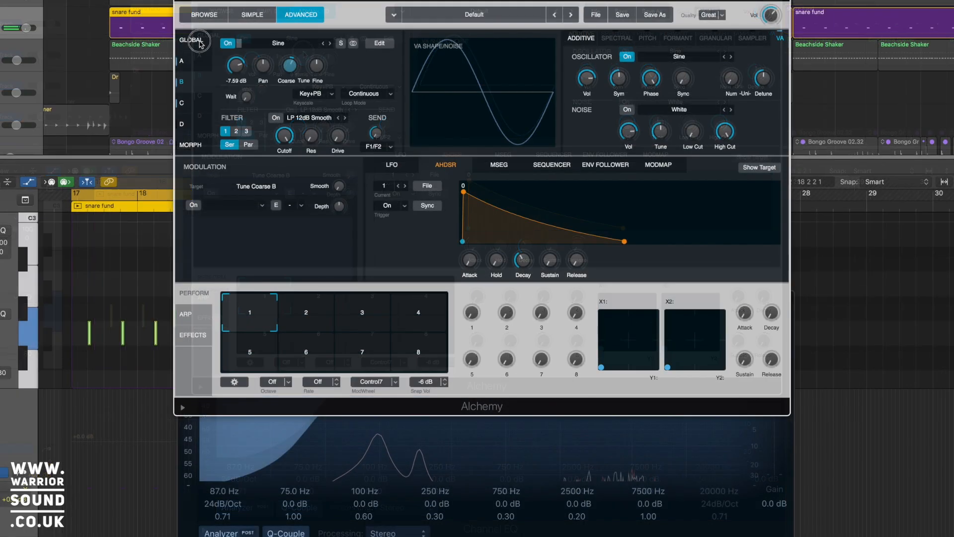
Step: Switch off Alchemy sources B and C and play source A alone while viewing its spectrum in the Channel EQ
{"action": "left_click", "coordinate": [209, 36]}
{"action": "left_click", "coordinate": [358, 49]}
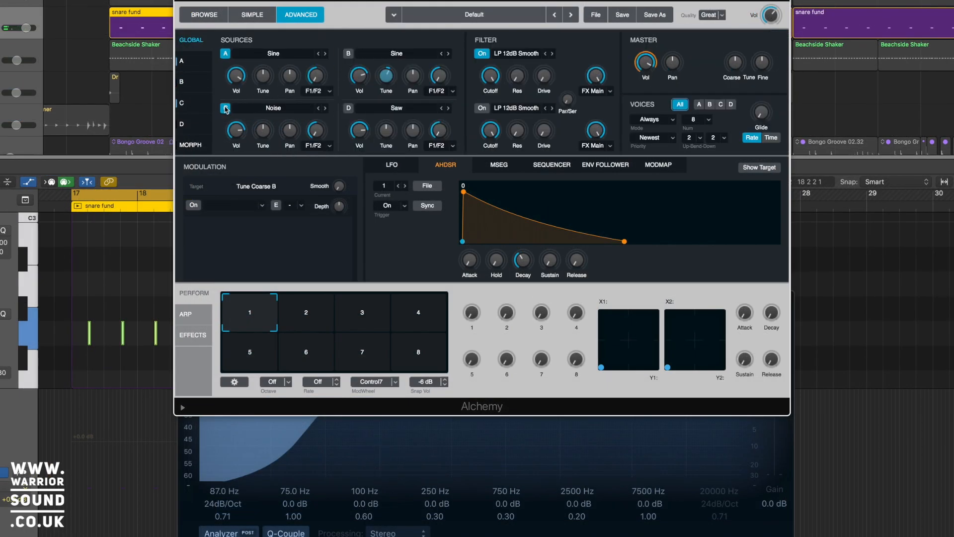
{"action": "key", "text": "space"}
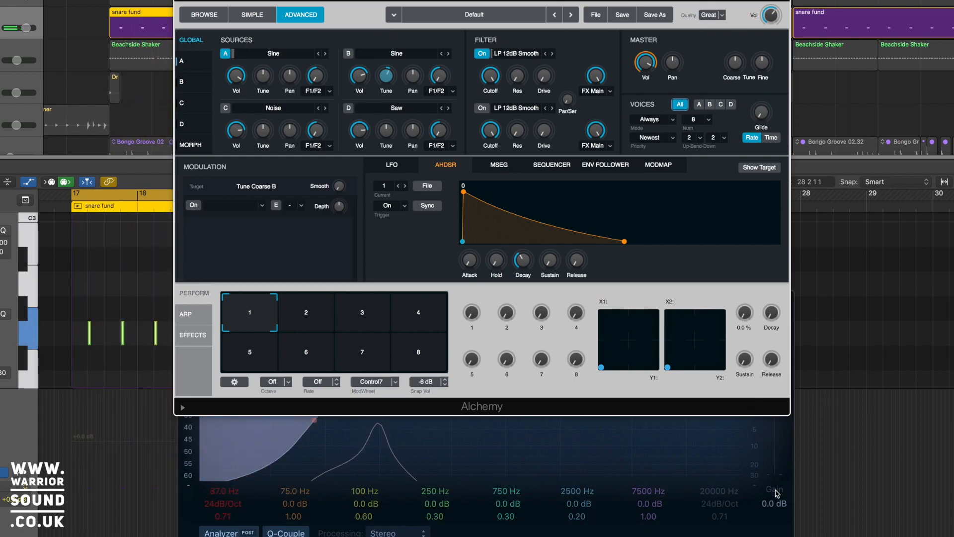
{"action": "left_click", "coordinate": [769, 531]}
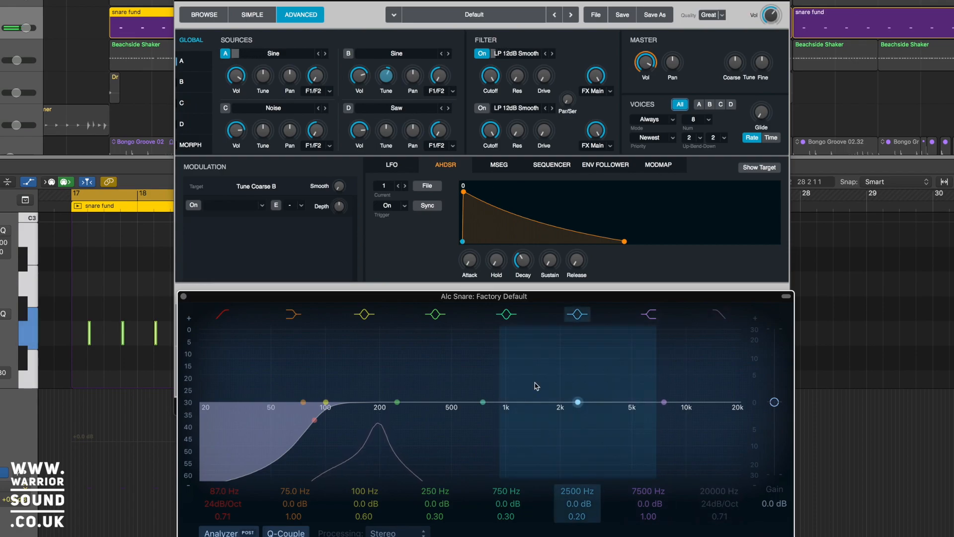
Step: Re-enable sine source B and noise source C one after the other, viewing each addition in the Channel EQ analyzer
{"action": "left_click", "coordinate": [349, 55]}
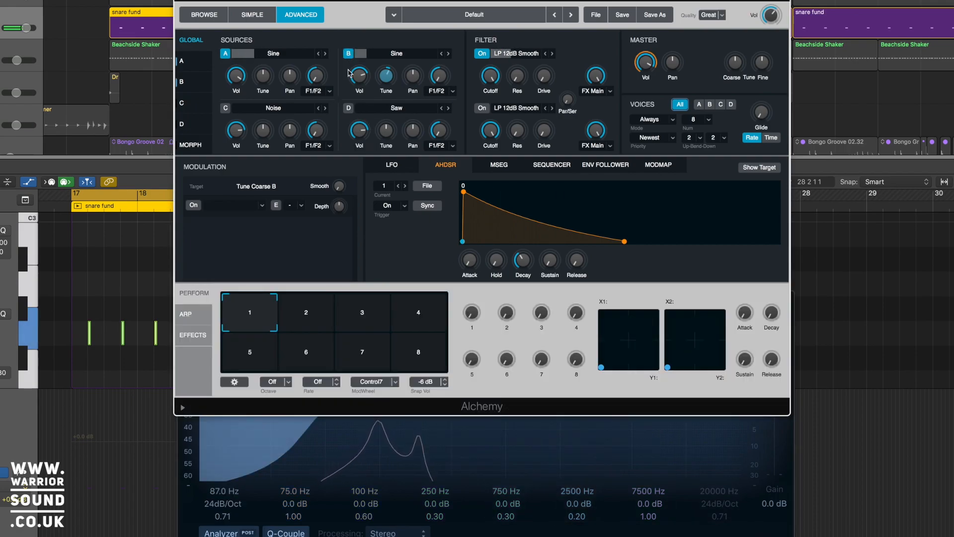
{"action": "left_click", "coordinate": [724, 533]}
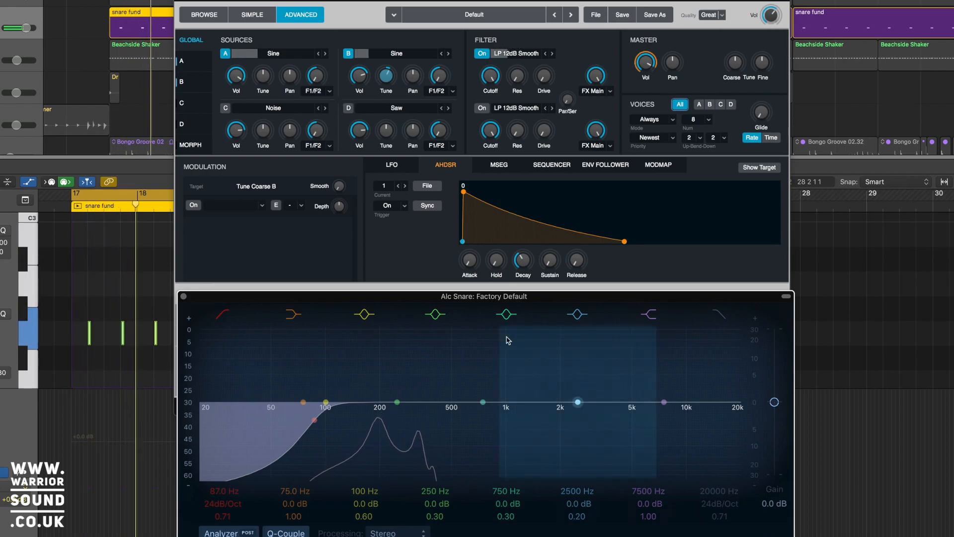
{"action": "left_click", "coordinate": [225, 108]}
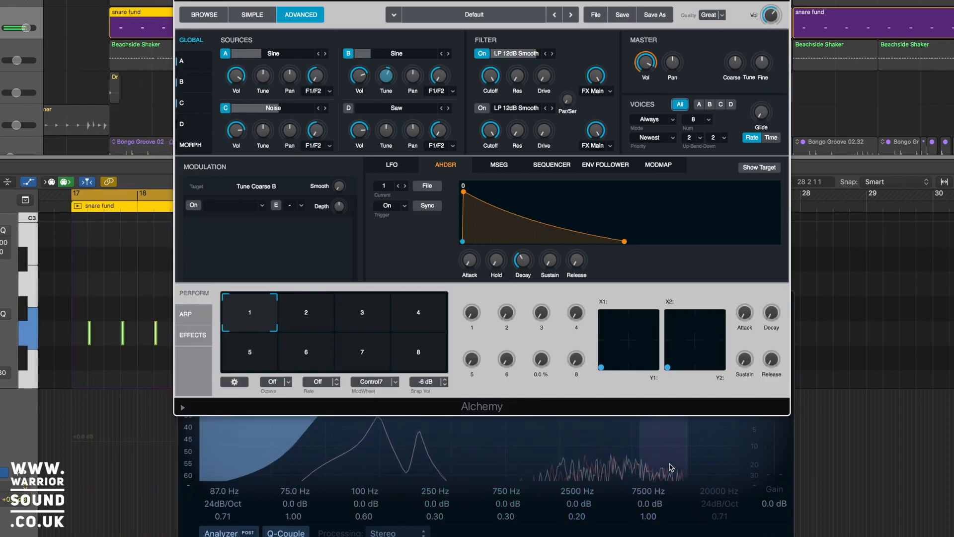
{"action": "left_click", "coordinate": [722, 533]}
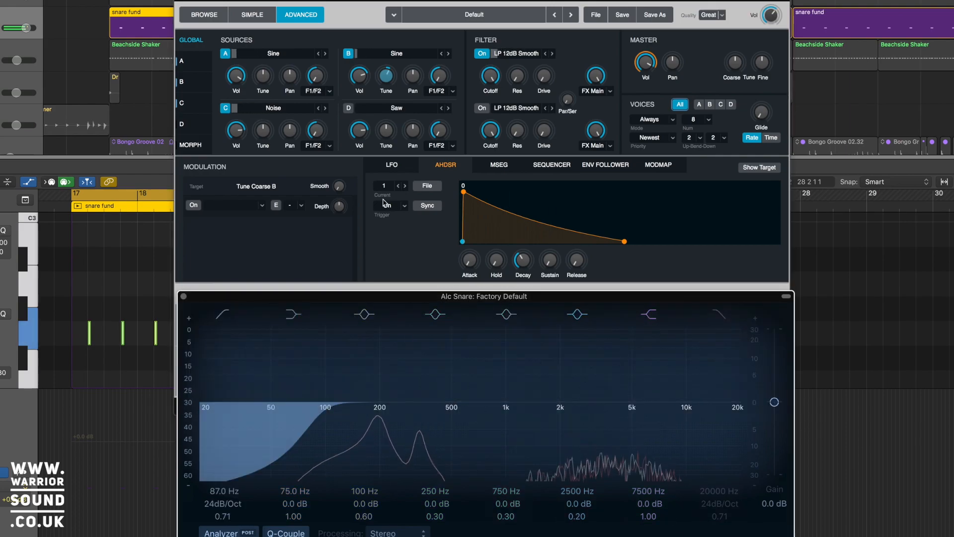
Step: Open Alchemy's source C and adjust the Low Cut and High Cut of its white noise during playback
{"action": "left_click", "coordinate": [200, 107]}
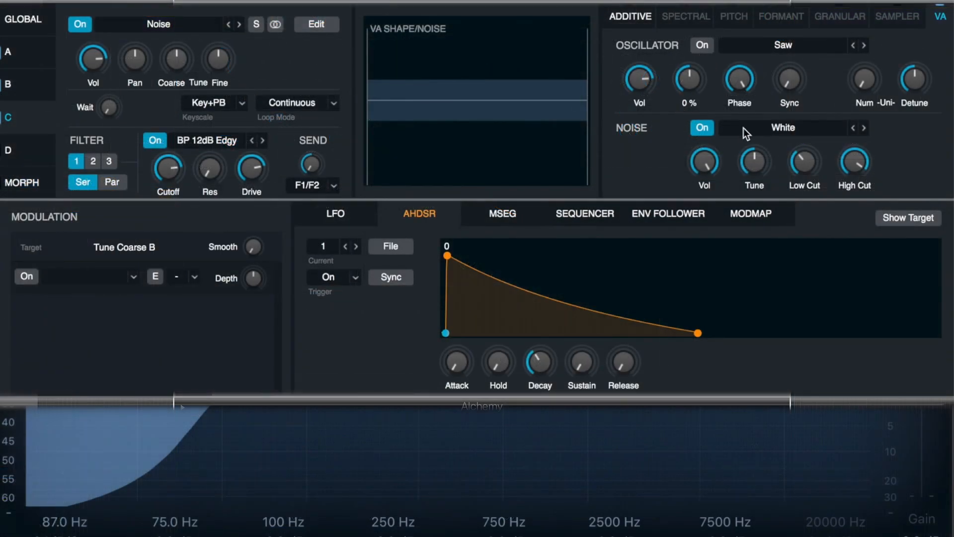
{"action": "left_click", "coordinate": [805, 166]}
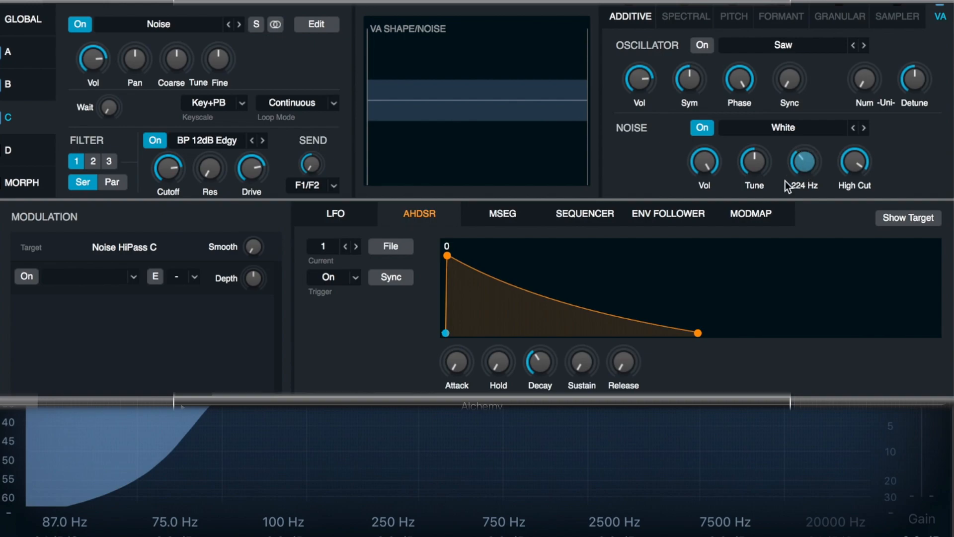
{"action": "left_click", "coordinate": [860, 168]}
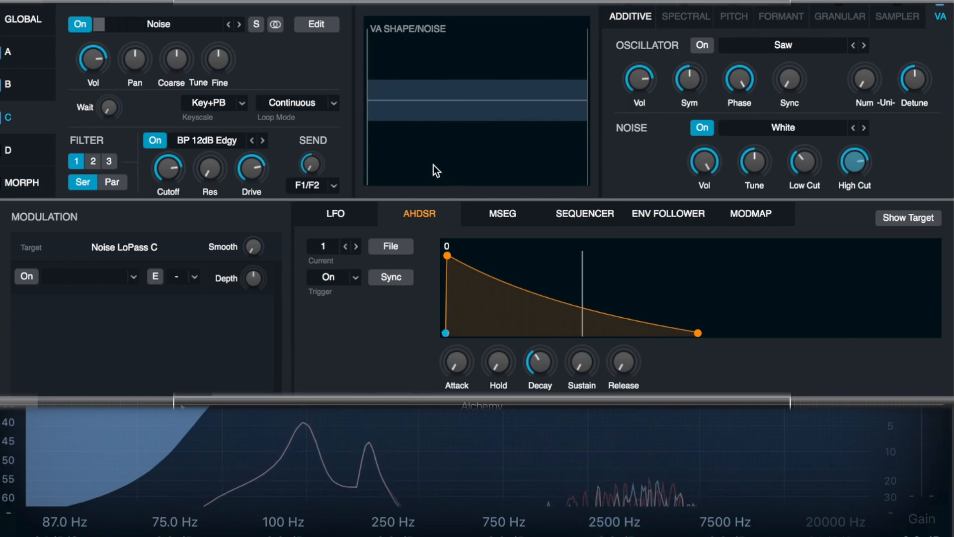
{"action": "left_click", "coordinate": [803, 163]}
{"action": "mouse_move", "coordinate": [852, 163]}
{"action": "left_mouse_down"}
{"action": "mouse_move", "coordinate": [852, 171]}
{"action": "mouse_move", "coordinate": [853, 143]}
{"action": "mouse_move", "coordinate": [850, 162]}
{"action": "left_mouse_up"}
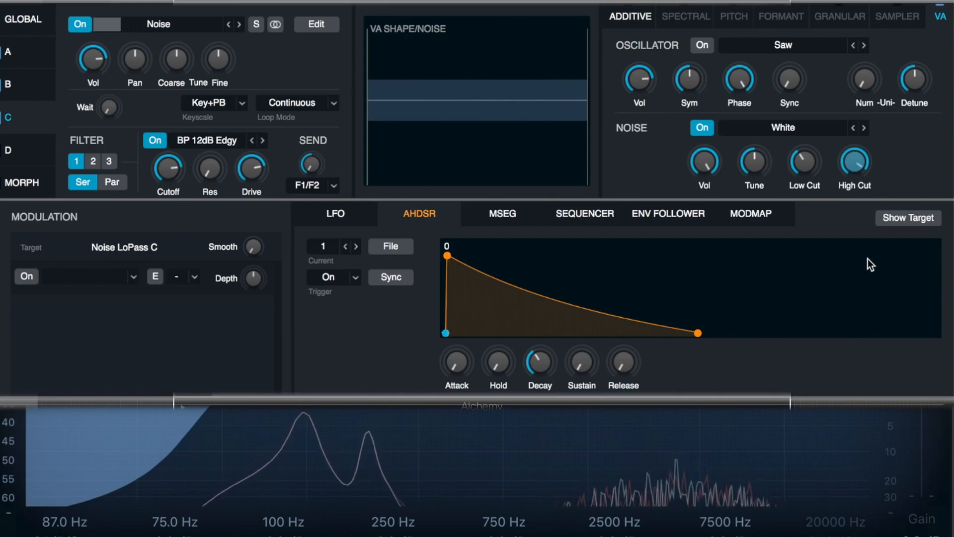
Step: Compare the snare with noise source C switched off and on, and return to Alchemy's Global page
{"action": "left_click", "coordinate": [77, 24]}
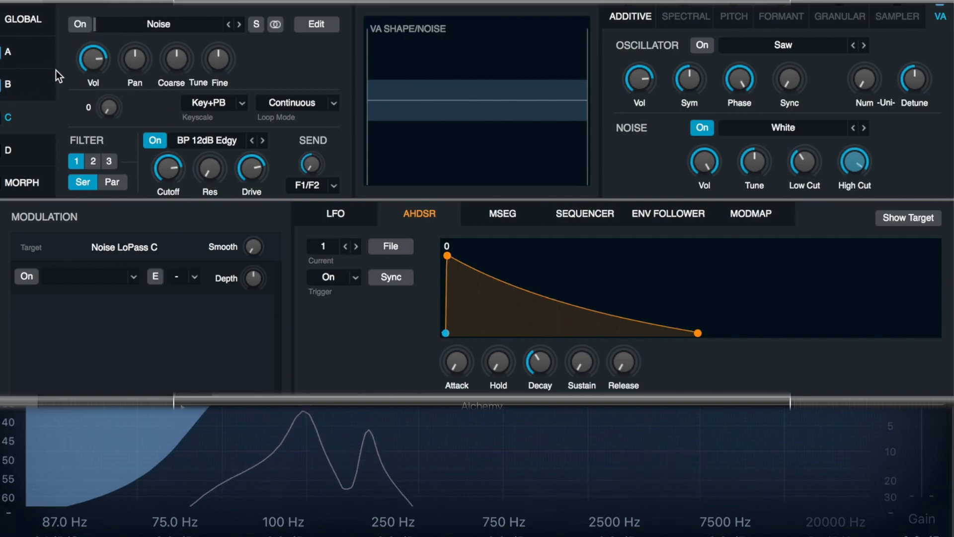
{"action": "left_click", "coordinate": [75, 25]}
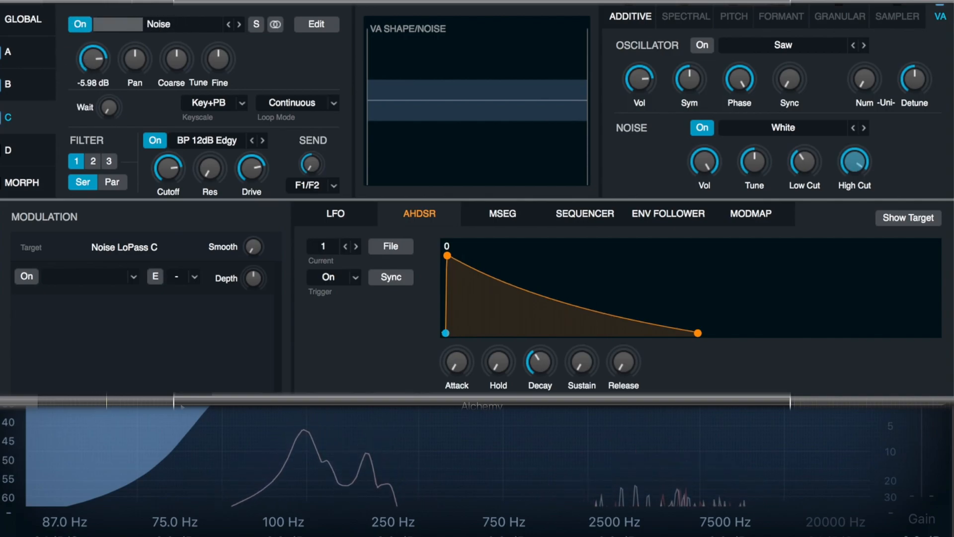
{"action": "left_click", "coordinate": [31, 15]}
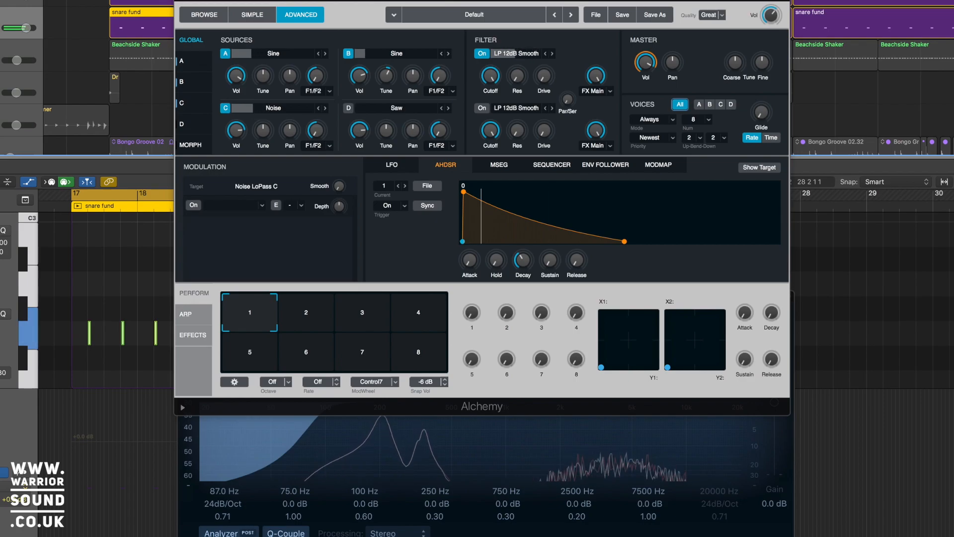
Step: Close the Alchemy and Channel EQ windows of the Alc Snare track while the snare keeps playing
{"action": "key", "text": "super+w"}
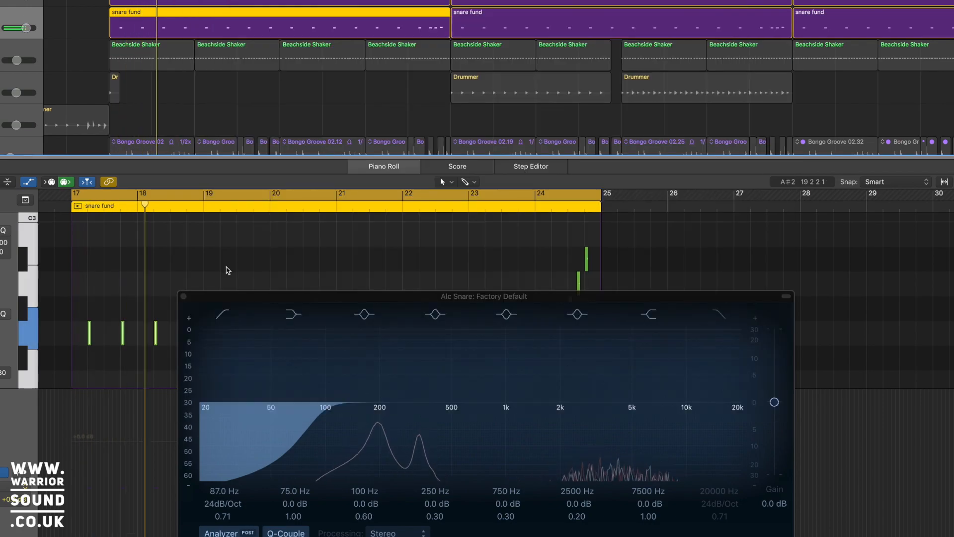
{"action": "left_click", "coordinate": [184, 298]}
{"action": "left_click", "coordinate": [183, 297]}
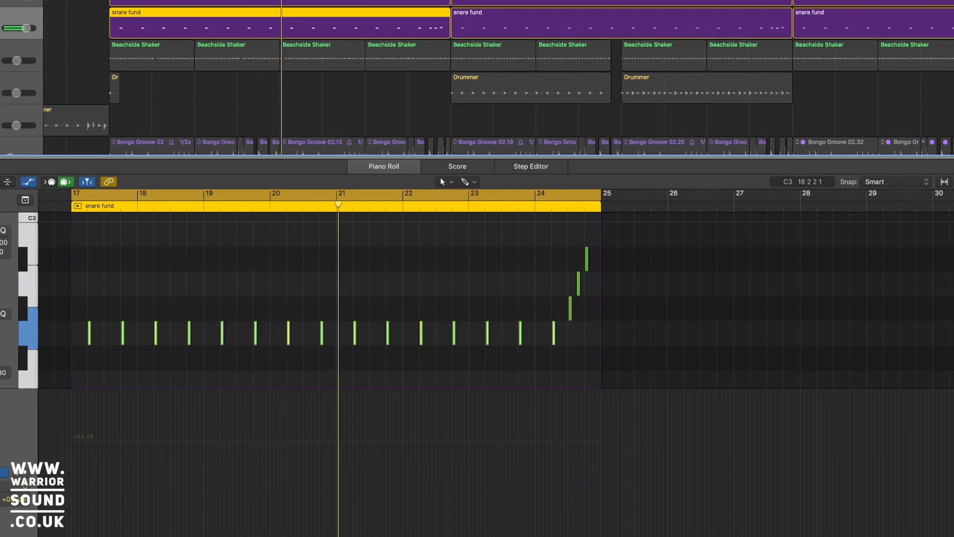
Step: Audition the white snare, Alc Snare and shaker tracks together, clear the solos, and play the full mix within bars 17–25
{"action": "scroll", "coordinate": [497, 80], "scroll_direction": "up", "scroll_amount": 2}
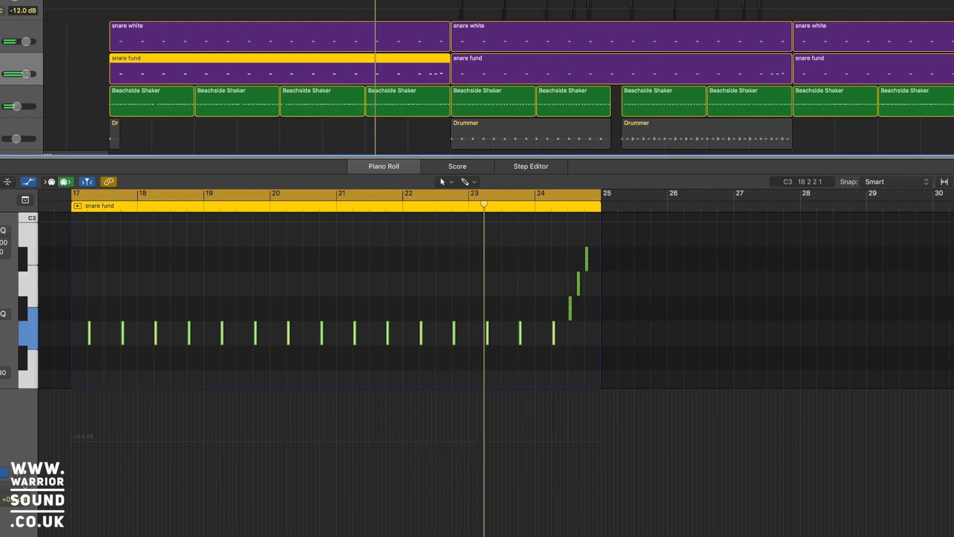
{"action": "key", "text": "space"}
{"action": "key", "text": "super+Up"}
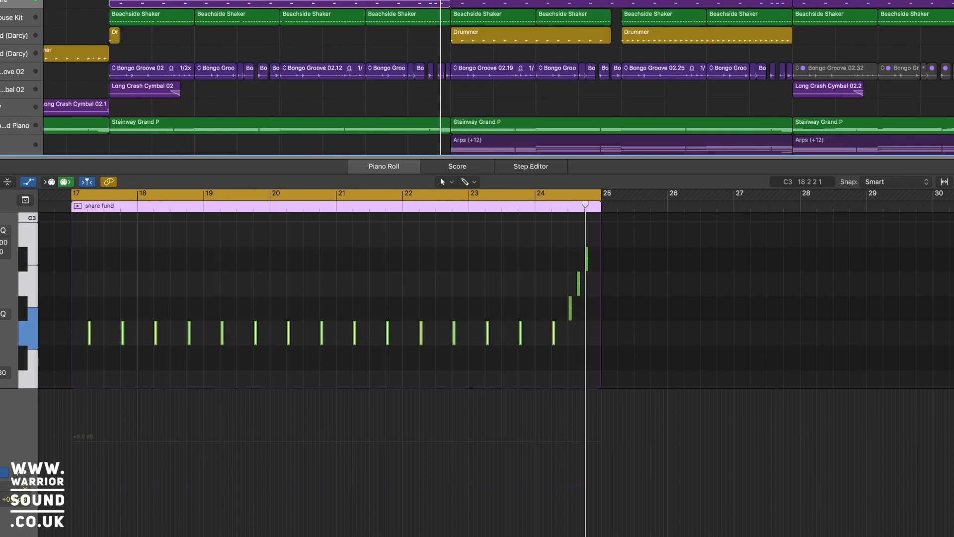
{"action": "key", "text": "space"}
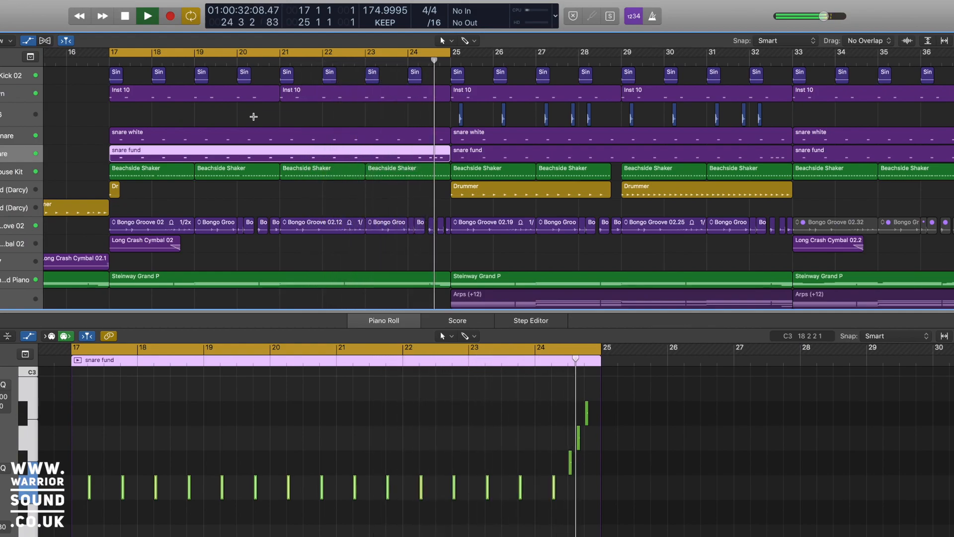
{"action": "key", "text": "space"}
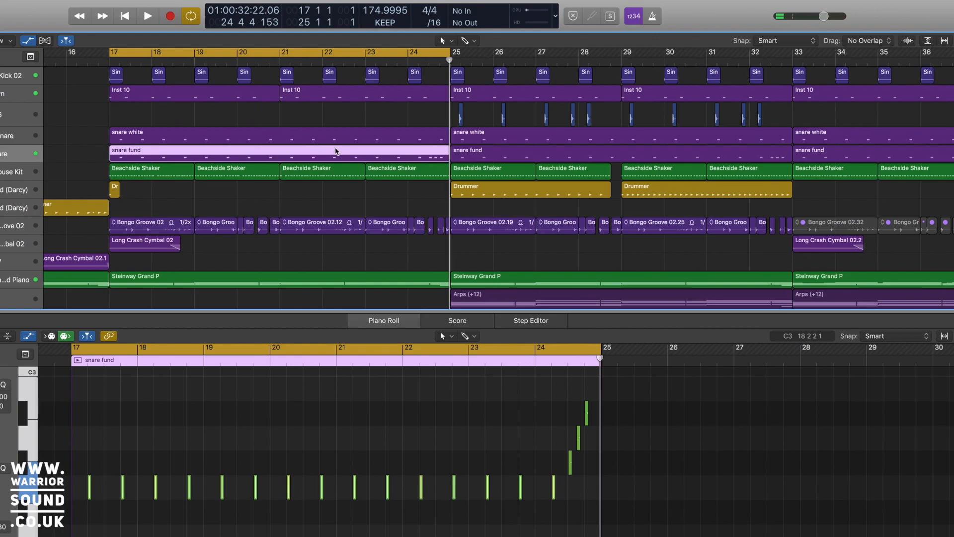
Step: Set the cycle range to bar 24 only and play the fill at the end of the snare fund region
{"action": "key", "text": "super+Right"}
{"action": "key", "text": "super+Right"}
{"action": "key", "text": "super+Right"}
{"action": "key", "text": "super+Down"}
{"action": "key", "text": "super+Down"}
{"action": "key", "text": "super+Down"}
{"action": "key", "text": "super+Down"}
{"action": "key", "text": "super+Down"}
{"action": "key", "text": "super+Up"}
{"action": "key", "text": "super+Up"}
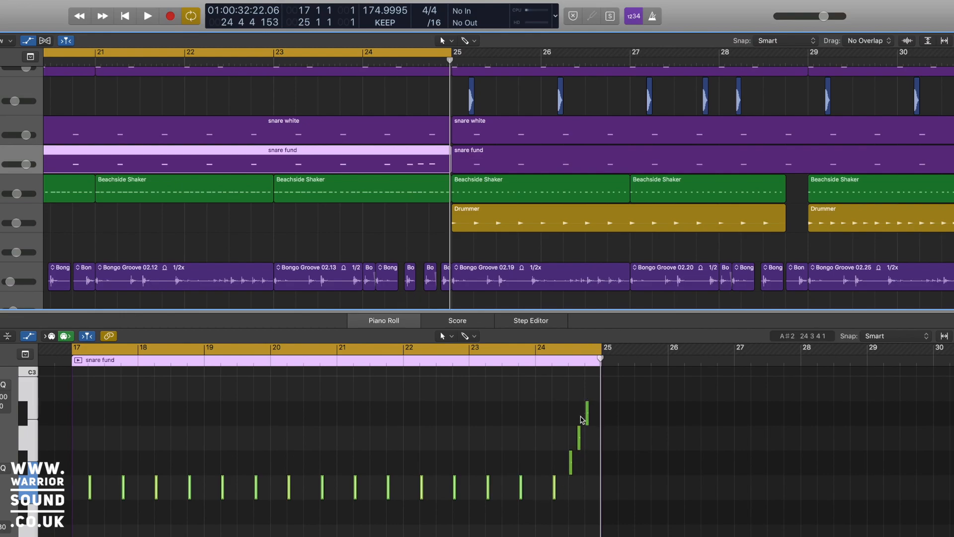
{"action": "left_click", "coordinate": [365, 58]}
{"action": "left_click_drag", "start_coordinate": [365, 58], "coordinate": [448, 53]}
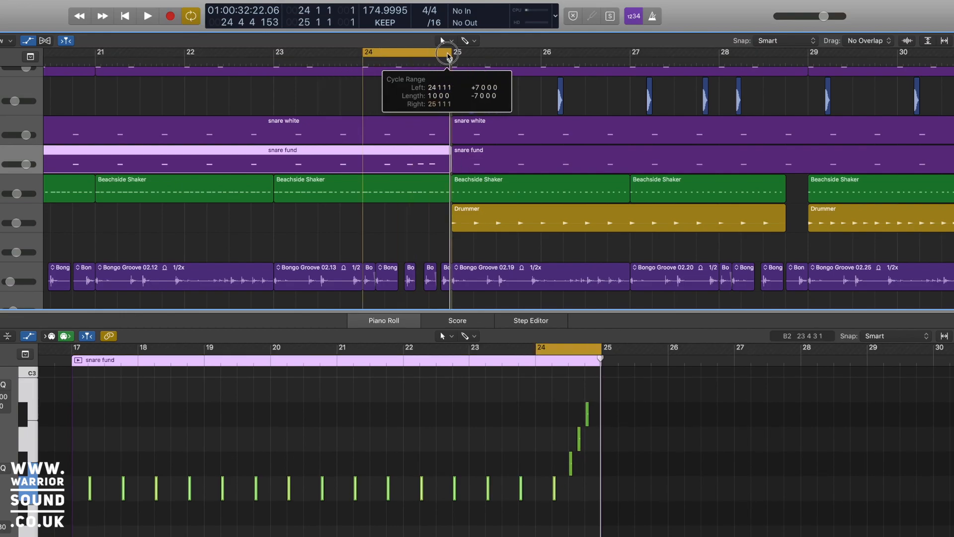
{"action": "key", "text": "space"}
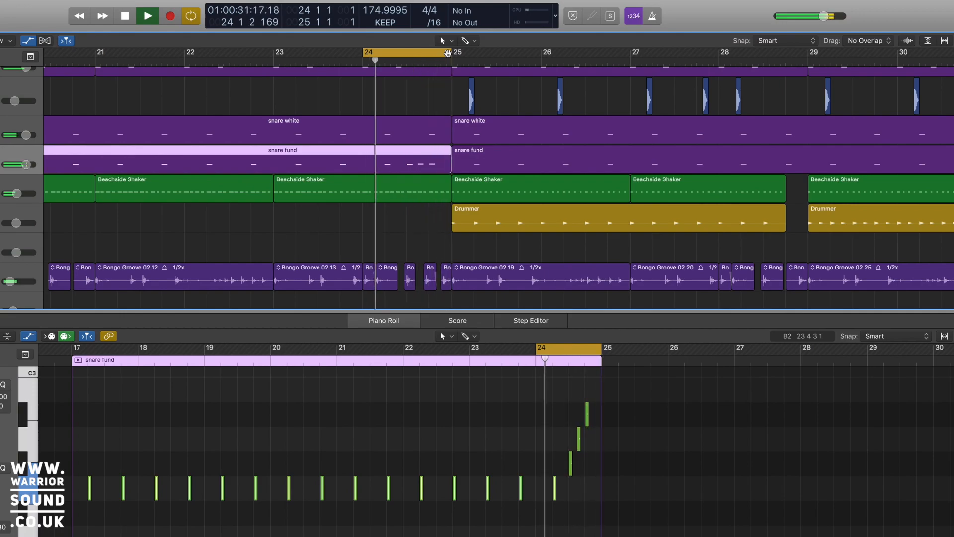
{"action": "key", "text": "space"}
Step: Turn off the cycle and play the arrangement past bar 25 with all tracks in view
{"action": "left_click", "coordinate": [433, 59]}
{"action": "double_click", "coordinate": [340, 60]}
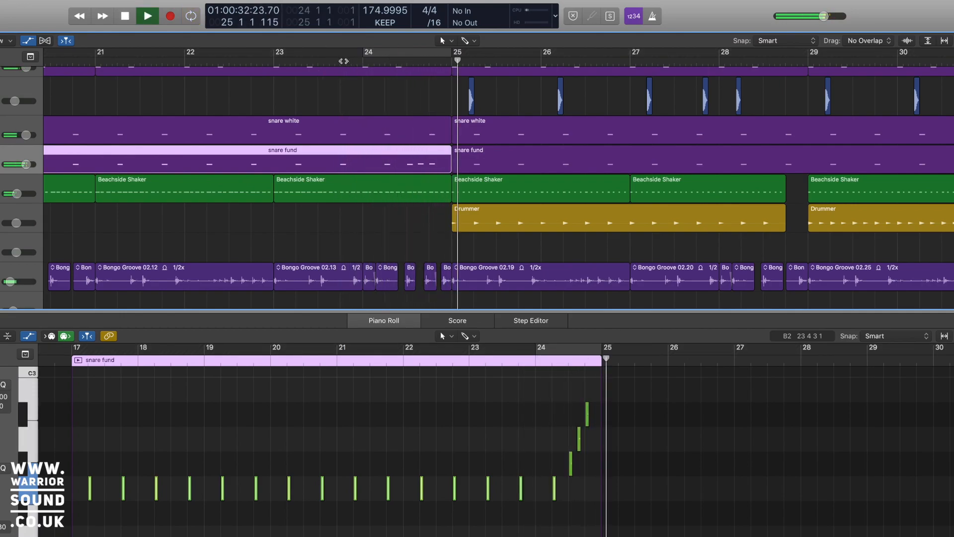
{"action": "scroll", "coordinate": [353, 88], "scroll_direction": "left", "scroll_amount": 6}
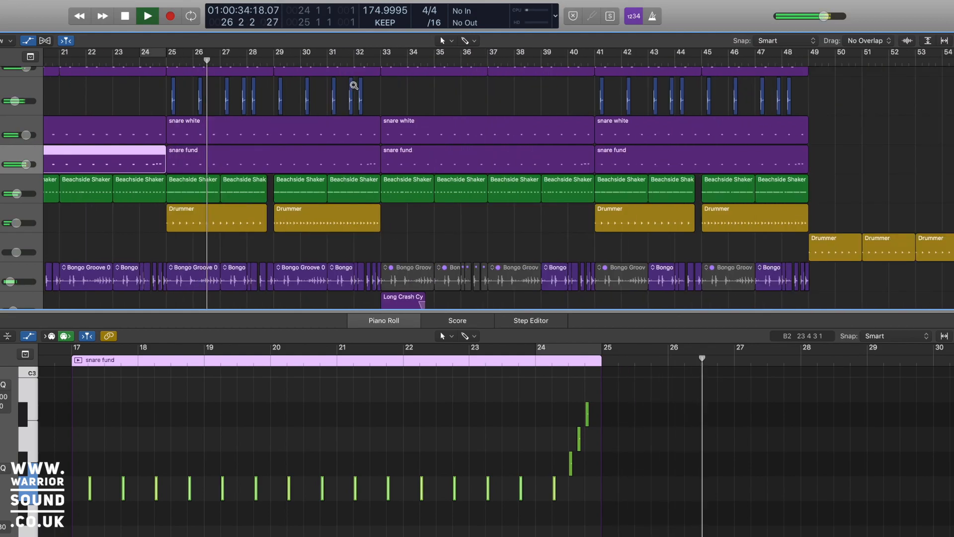
{"action": "scroll", "coordinate": [353, 88], "scroll_direction": "down", "scroll_amount": 5}
{"action": "scroll", "coordinate": [353, 88], "scroll_direction": "left", "scroll_amount": 3}
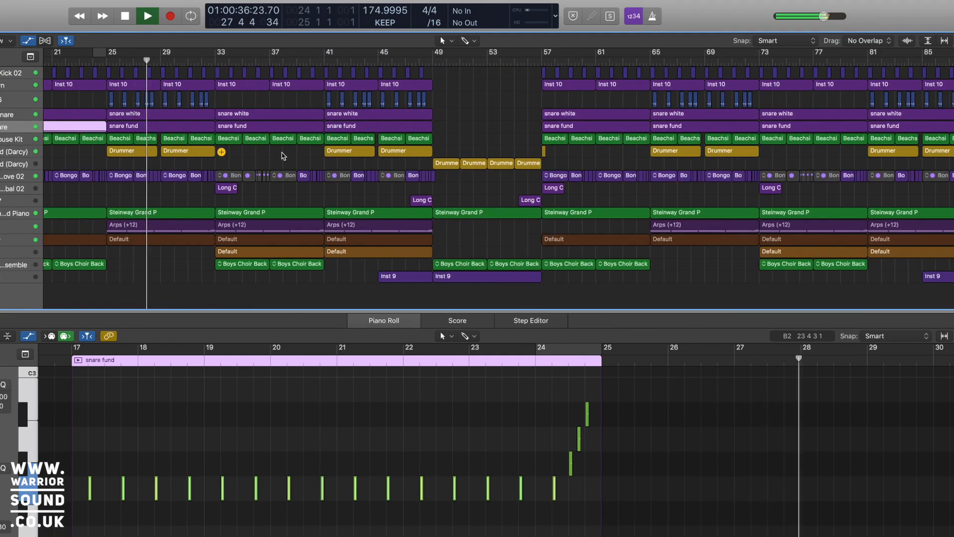
{"action": "scroll", "coordinate": [283, 155], "scroll_direction": "left", "scroll_amount": 2}
{"action": "scroll", "coordinate": [283, 156], "scroll_direction": "left", "scroll_amount": 5}
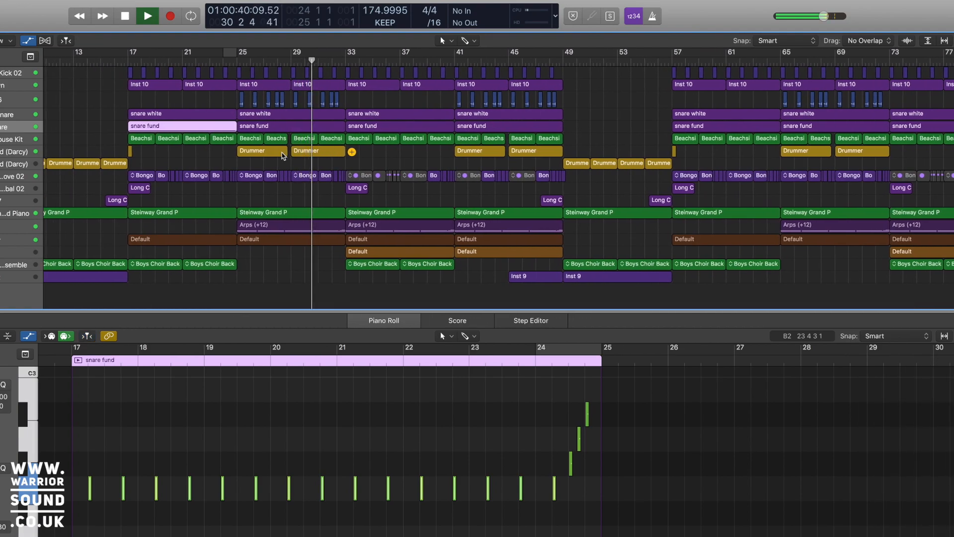
Step: Show the mixer in place of the piano roll and play the full mix from bar 32
{"action": "key", "text": "x"}
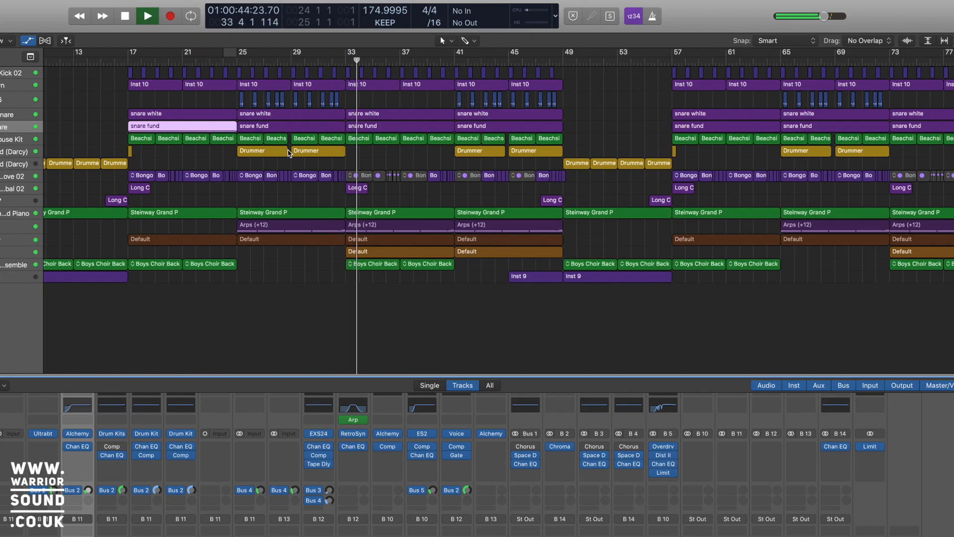
{"action": "key", "text": "space"}
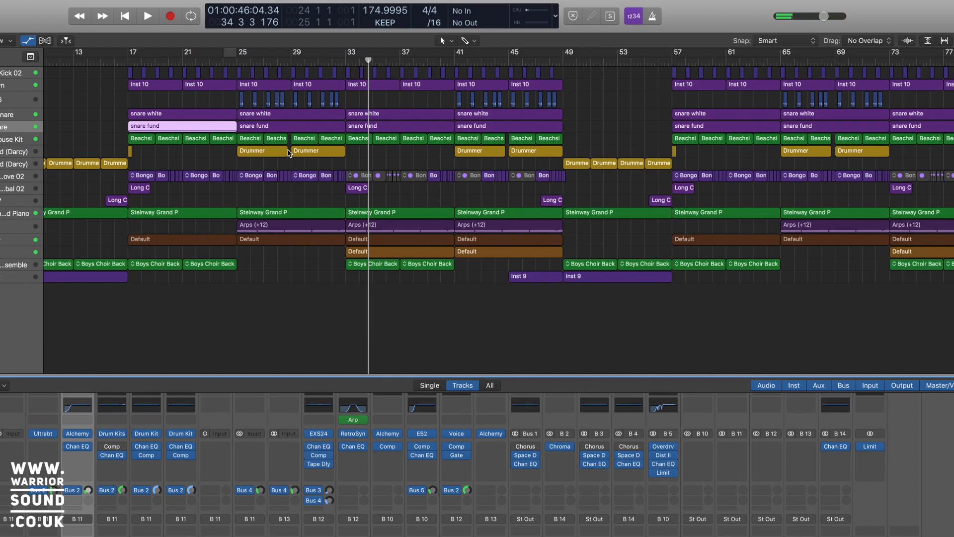
{"action": "left_click", "coordinate": [333, 62]}
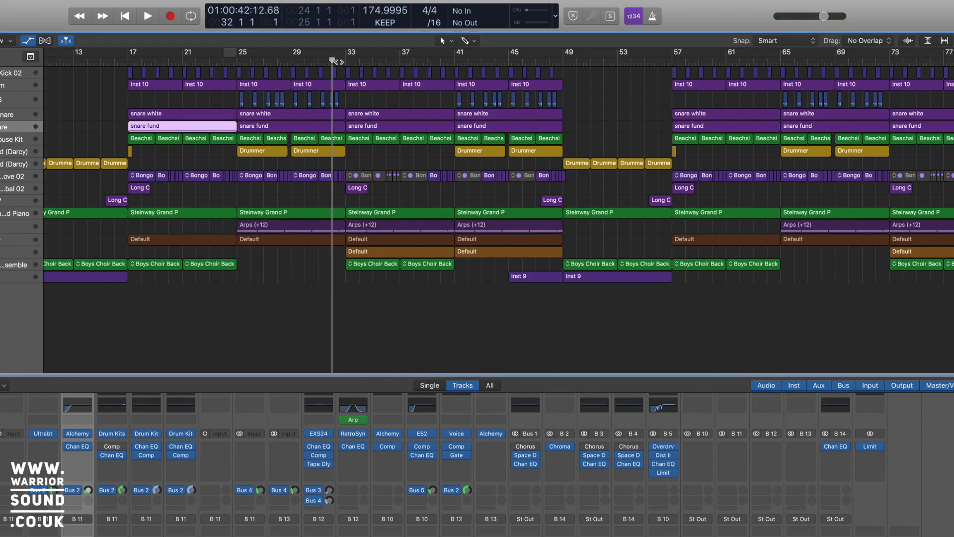
{"action": "key", "text": "space"}
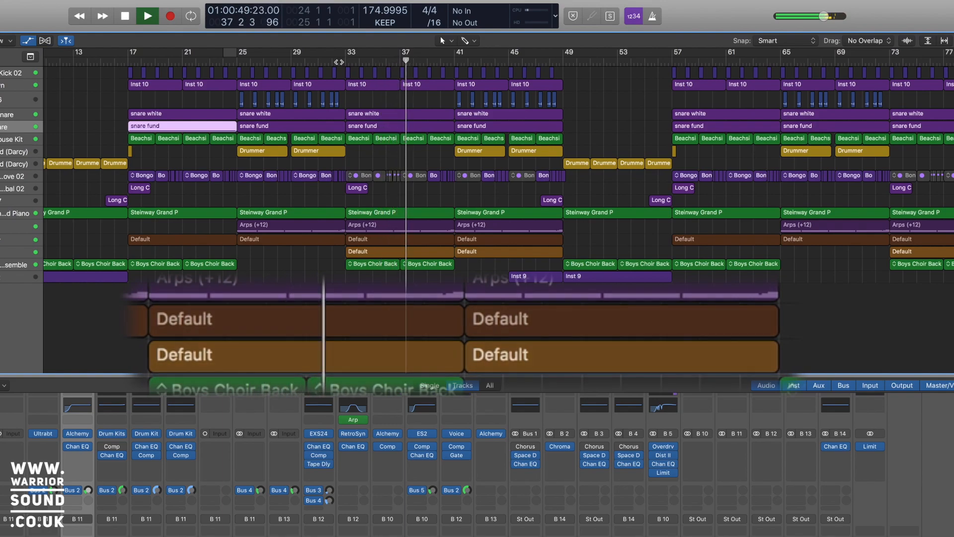
{"action": "key", "text": "space"}
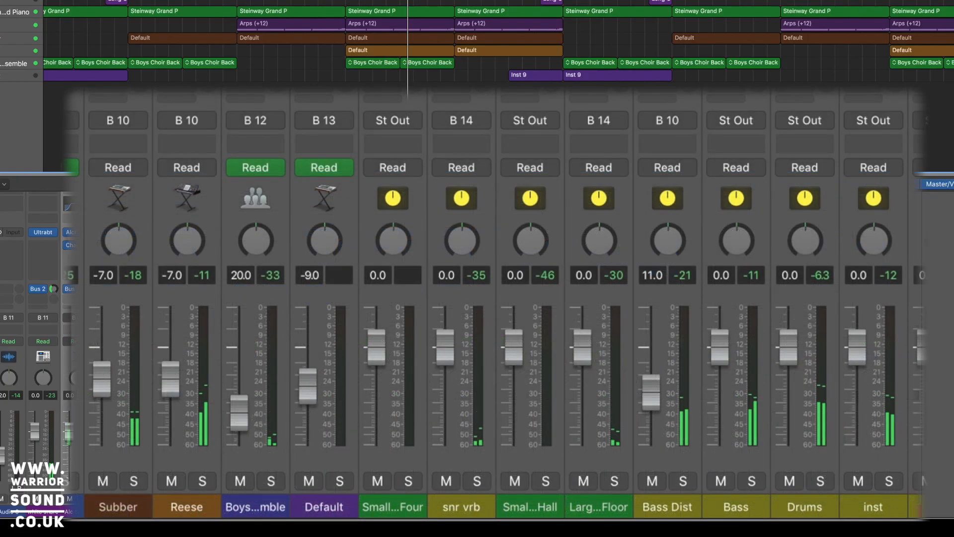
Step: Solo the Reese track together with the Bass Dist bus and select the Bass Dist channel
{"action": "left_click", "coordinate": [204, 516]}
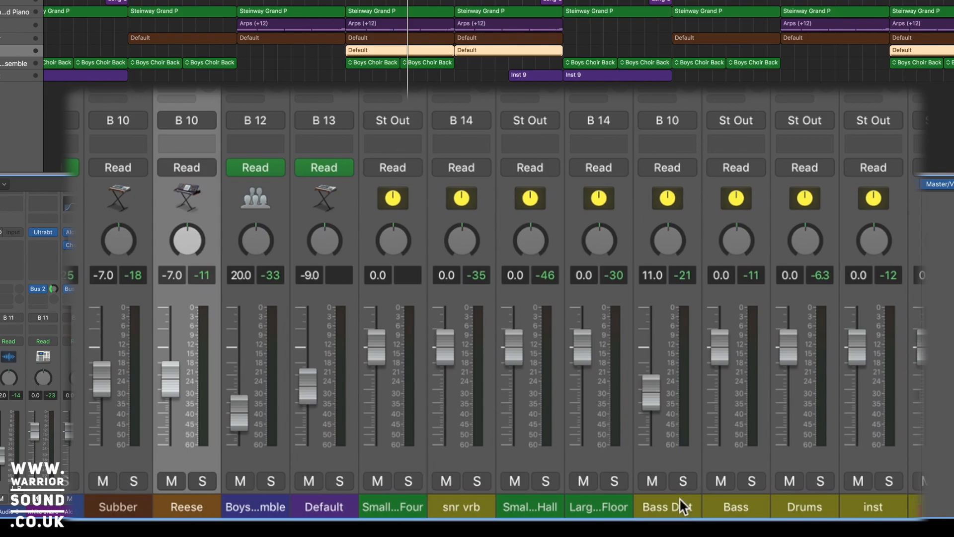
{"action": "left_click", "coordinate": [690, 480]}
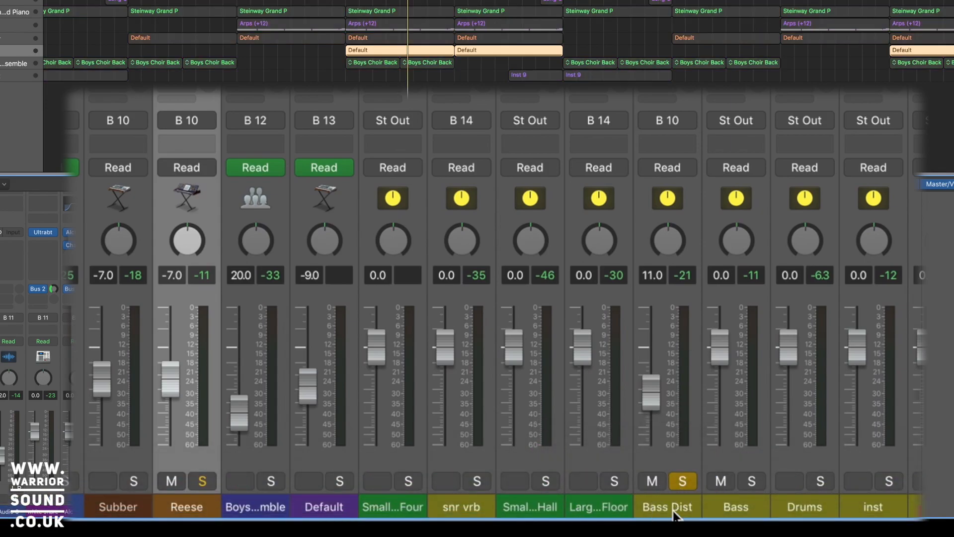
{"action": "left_click", "coordinate": [672, 508]}
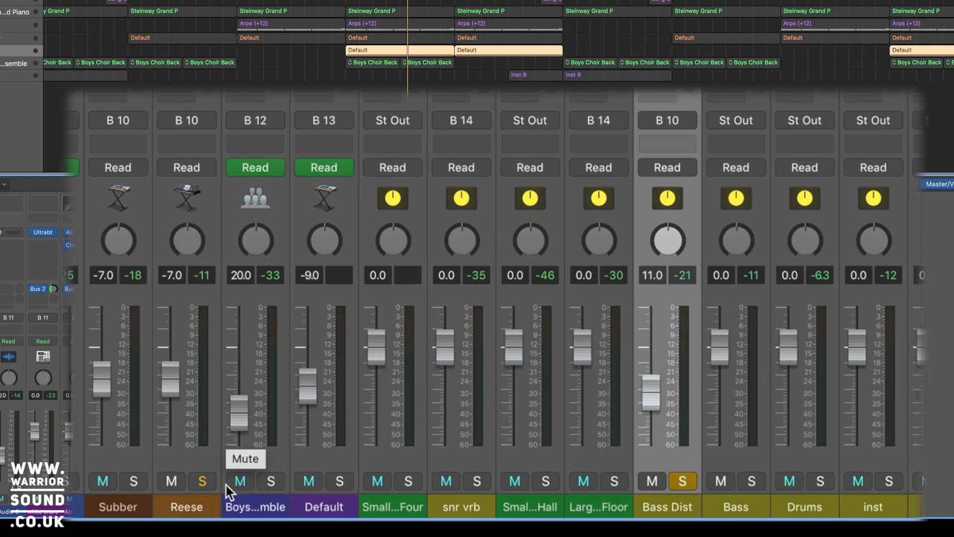
Step: Solo the Bass bus instead and compare the playing bass with Bass Dist muted and unmuted
{"action": "left_click", "coordinate": [753, 482]}
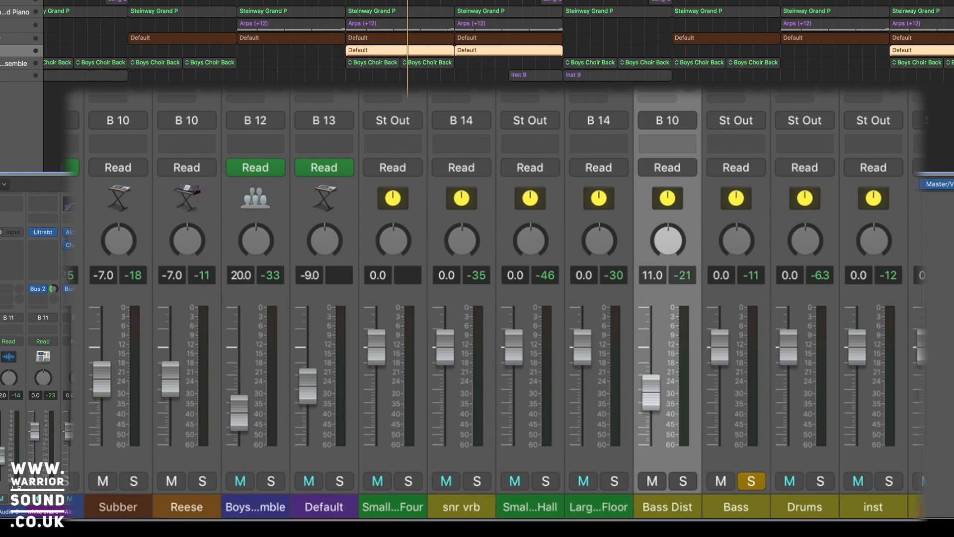
{"action": "left_click", "coordinate": [419, 86]}
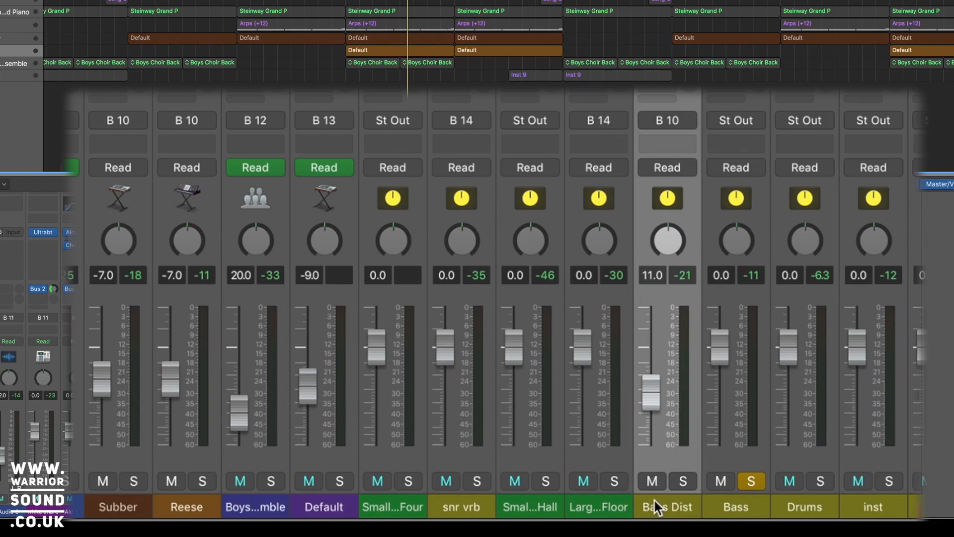
{"action": "key", "text": "space"}
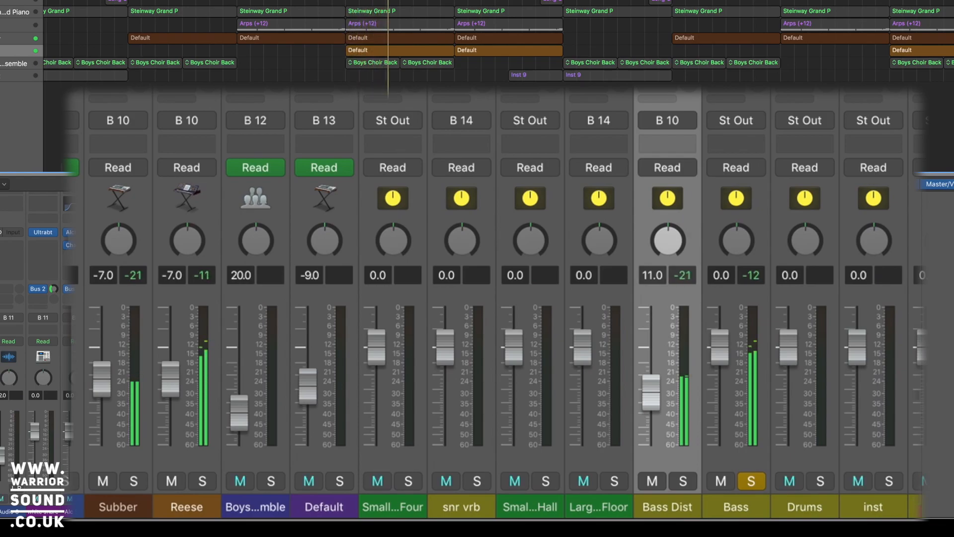
{"action": "left_click", "coordinate": [653, 480]}
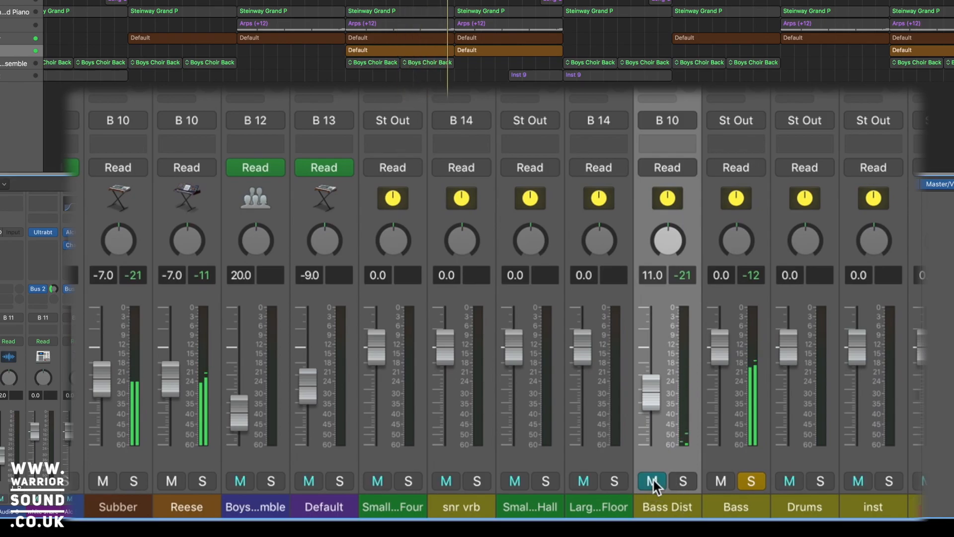
{"action": "left_click", "coordinate": [654, 480]}
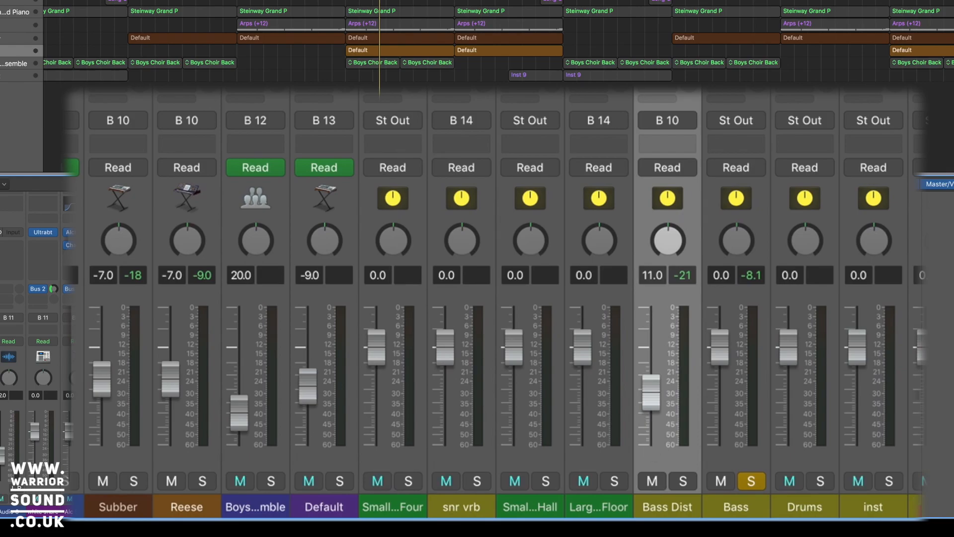
Step: Play the full mix with all solos cleared, and solo Reese and Bass Dist again
{"action": "key", "text": "ctrl+alt+super+s"}
{"action": "key", "text": "space"}
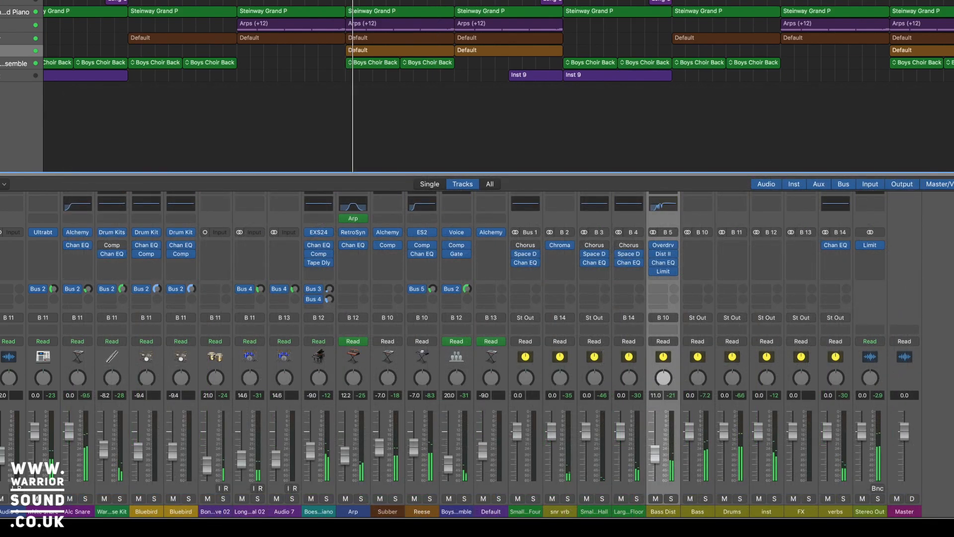
{"action": "left_click", "coordinate": [671, 499]}
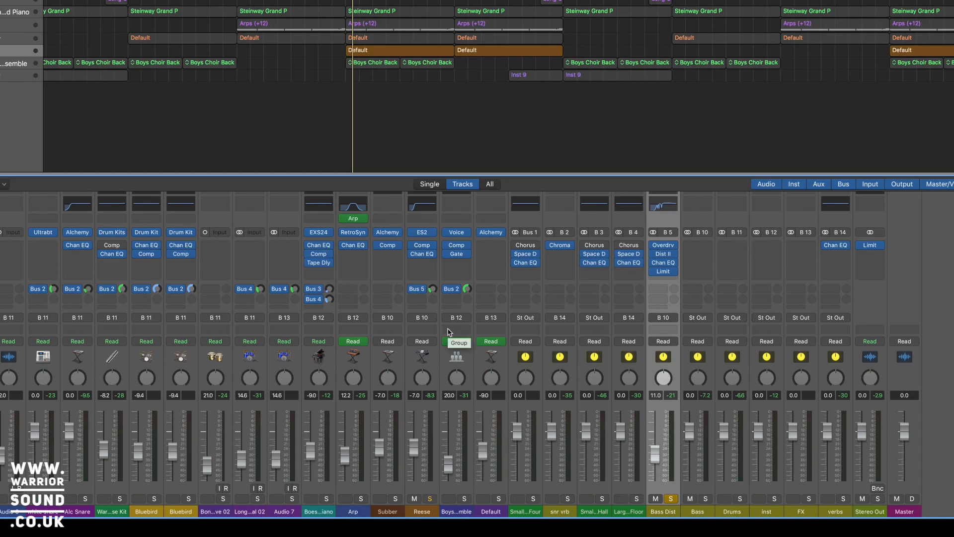
{"action": "mouse_move", "coordinate": [425, 292]}
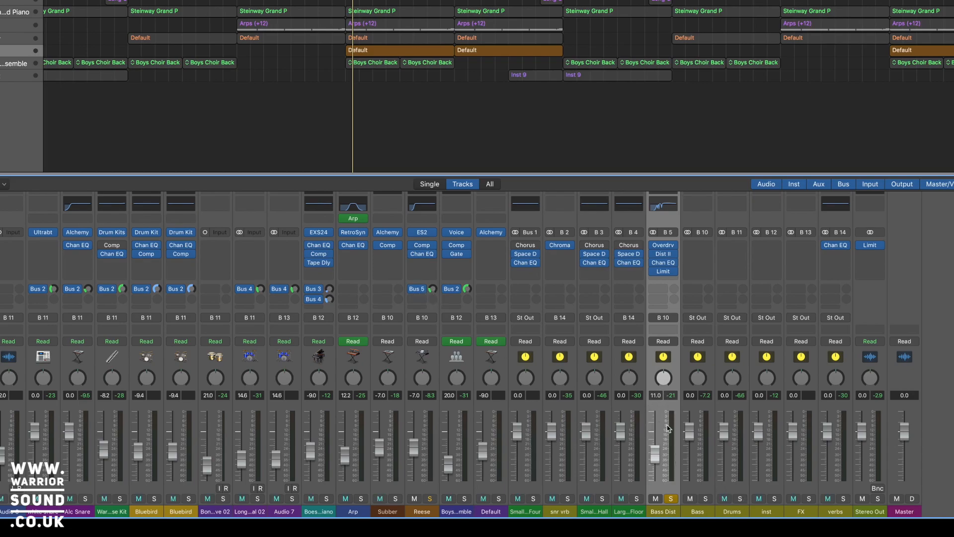
Step: Open Bass Dist's Overdrive, bypass its Distortion II, Channel EQ and Limiter, and play the soloed Reese over bars 33–41
{"action": "left_click", "coordinate": [664, 248]}
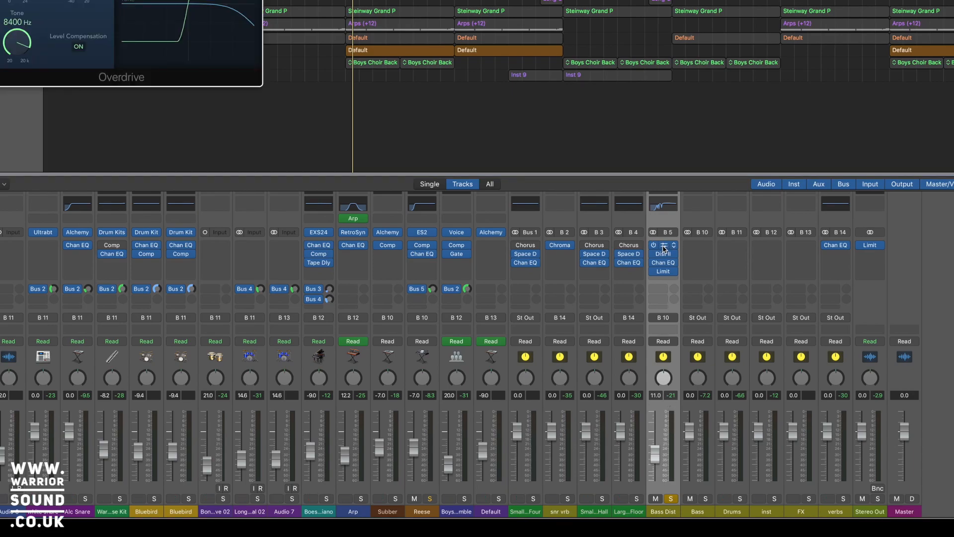
{"action": "left_click", "coordinate": [654, 263]}
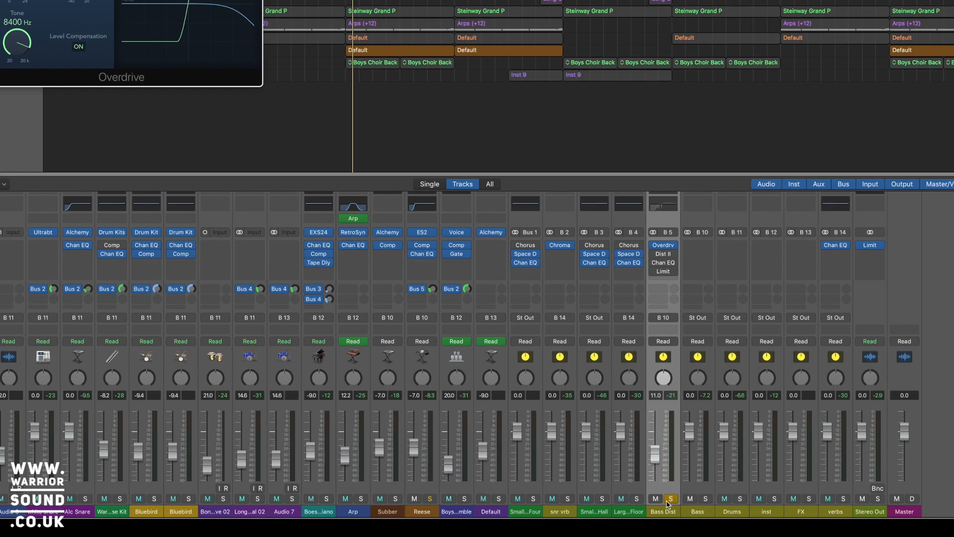
{"action": "left_click", "coordinate": [382, 499]}
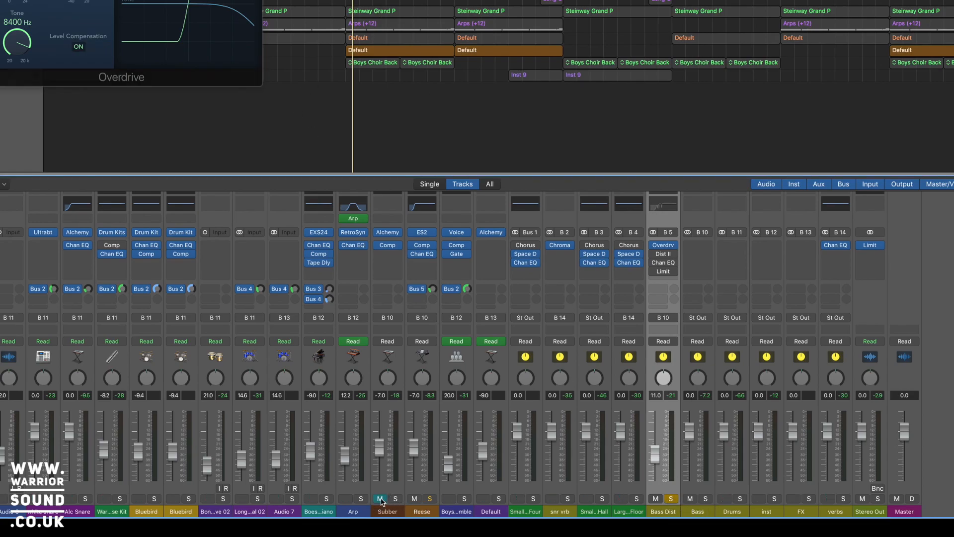
{"action": "left_click", "coordinate": [431, 498]}
{"action": "key", "text": "space"}
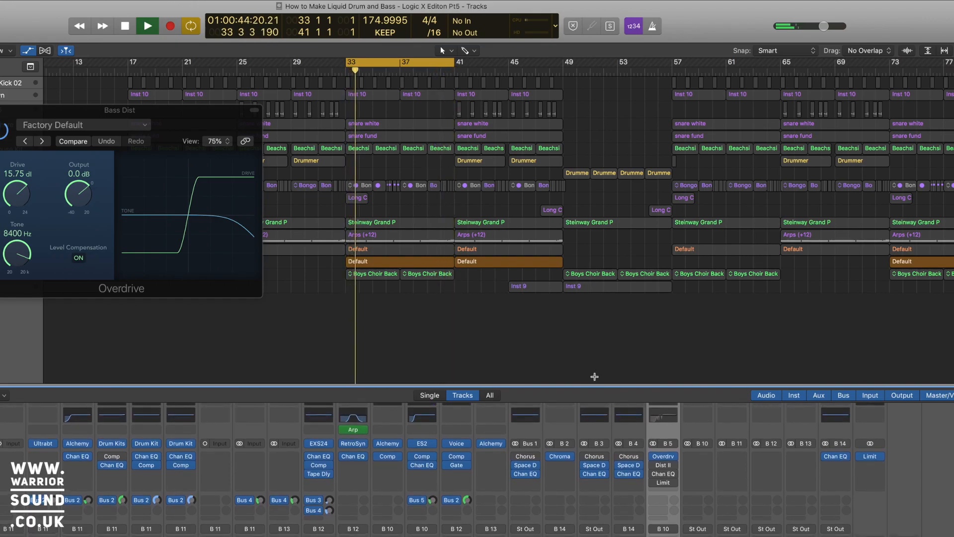
Step: Open and switch on Bass Dist's Distortion II during playback and place its window below the Overdrive
{"action": "left_click", "coordinate": [666, 468]}
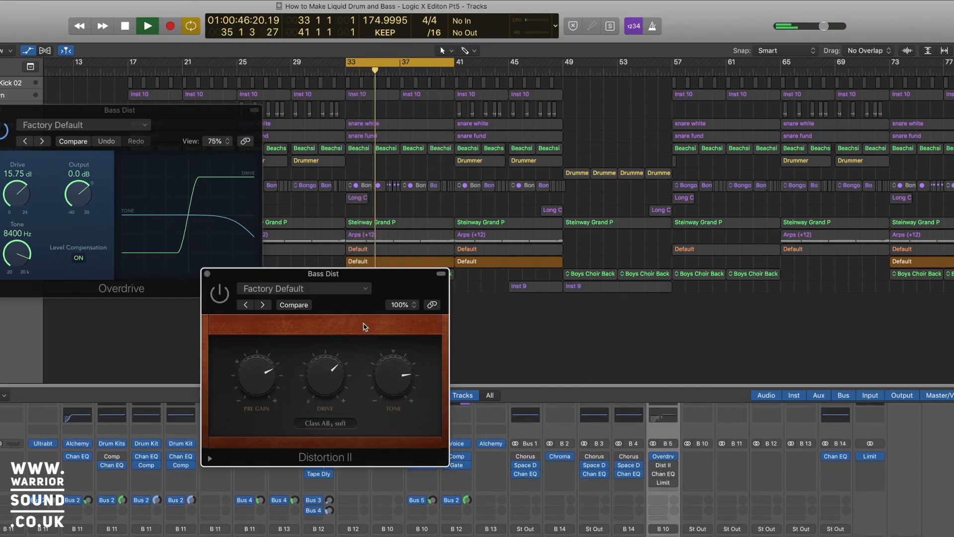
{"action": "left_click", "coordinate": [318, 290]}
{"action": "left_click", "coordinate": [362, 300]}
{"action": "left_click_drag", "start_coordinate": [386, 276], "coordinate": [187, 311]}
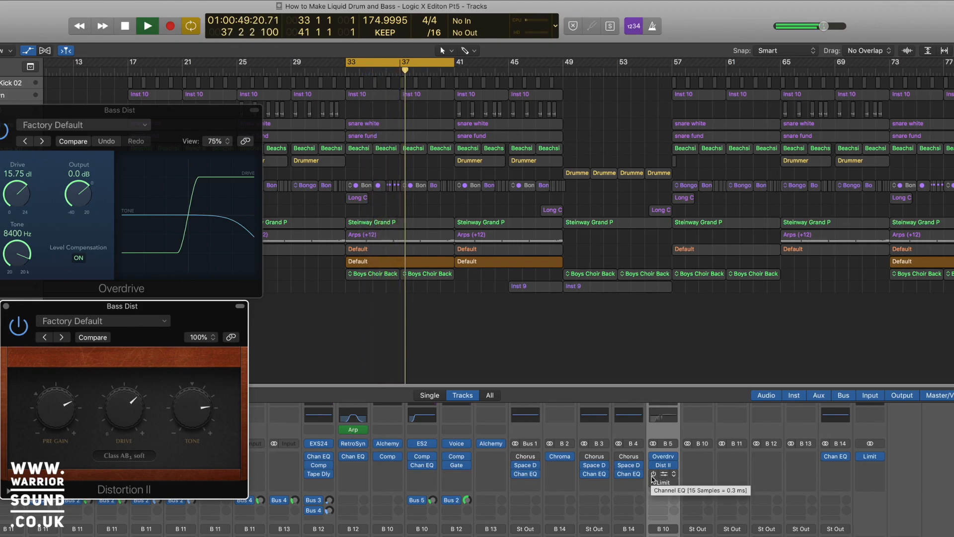
Step: Switch on and open Bass Dist's Channel EQ, and sweep the 198 Hz band's gain before setting it to -23.0 dB
{"action": "left_click", "coordinate": [653, 474]}
{"action": "left_click", "coordinate": [664, 477]}
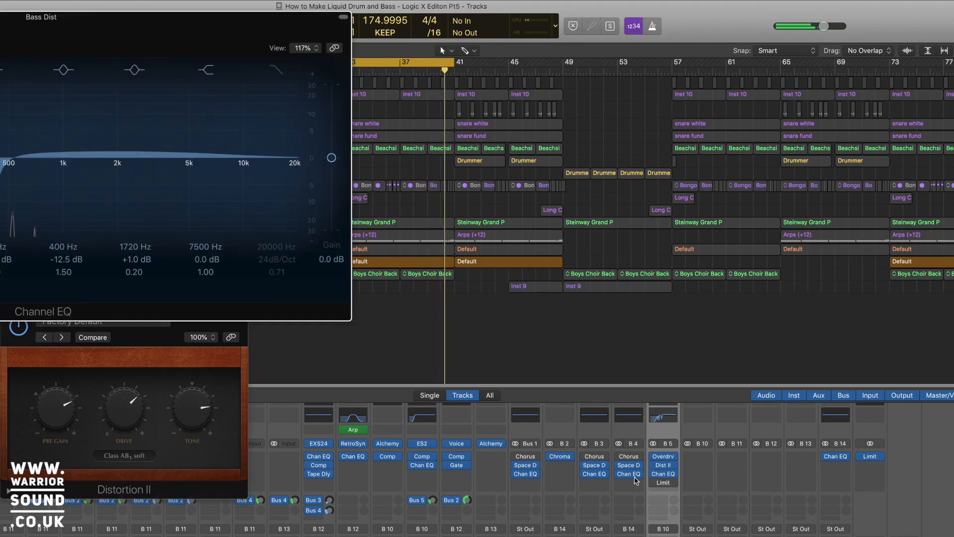
{"action": "left_click_drag", "start_coordinate": [271, 39], "coordinate": [734, 200]}
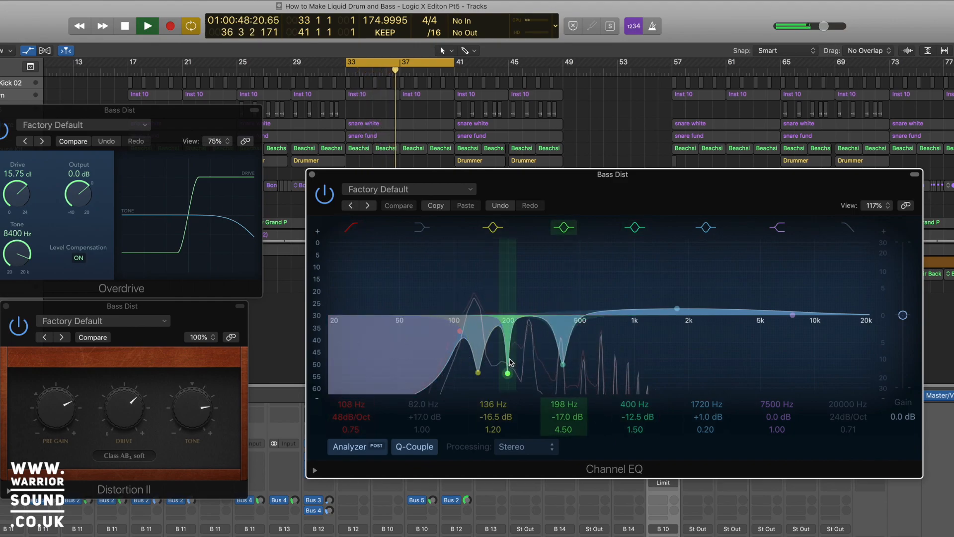
{"action": "left_click_drag", "start_coordinate": [509, 376], "coordinate": [507, 254]}
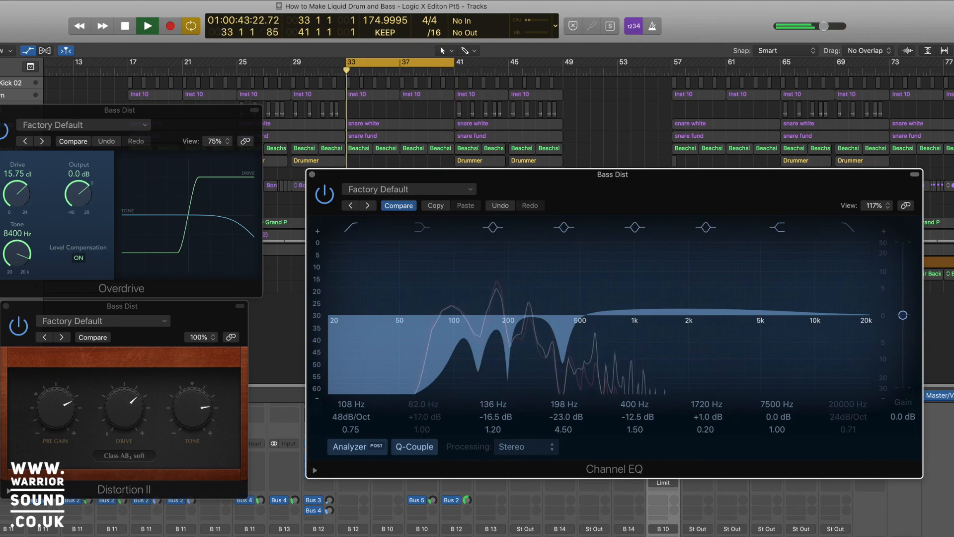
Step: Close the Distortion II and Overdrive windows, and open Bass Dist's Limiter with the Channel EQ moved aside
{"action": "left_click", "coordinate": [6, 306]}
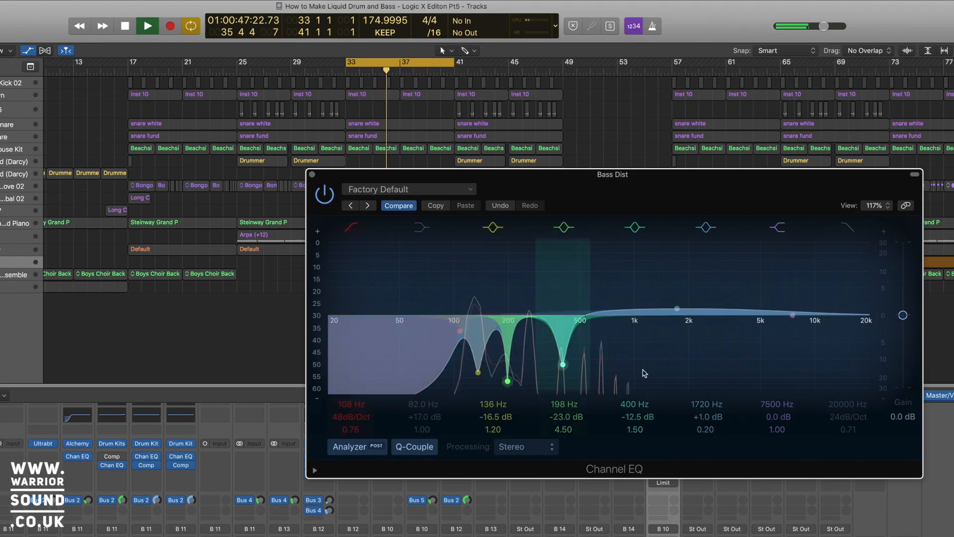
{"action": "left_click_drag", "start_coordinate": [723, 191], "coordinate": [260, 186]}
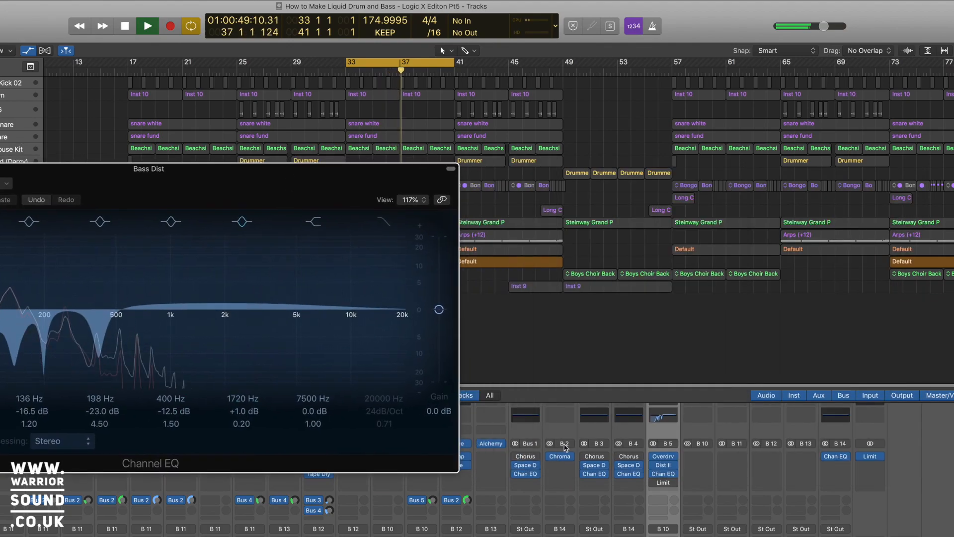
{"action": "left_click", "coordinate": [664, 484]}
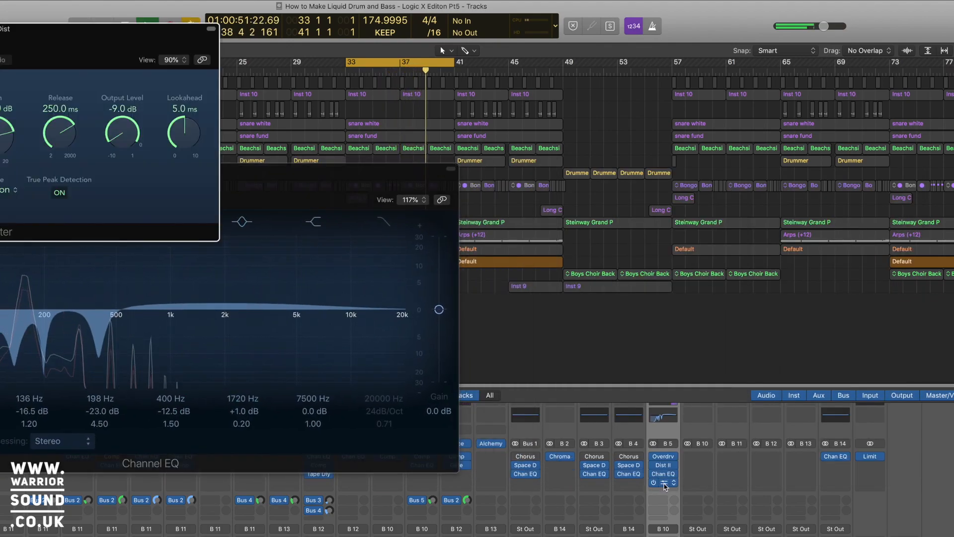
Step: Move Bass Dist's Limiter window clear of the Channel EQ, and close both plug-in windows
{"action": "left_click_drag", "start_coordinate": [122, 62], "coordinate": [817, 271]}
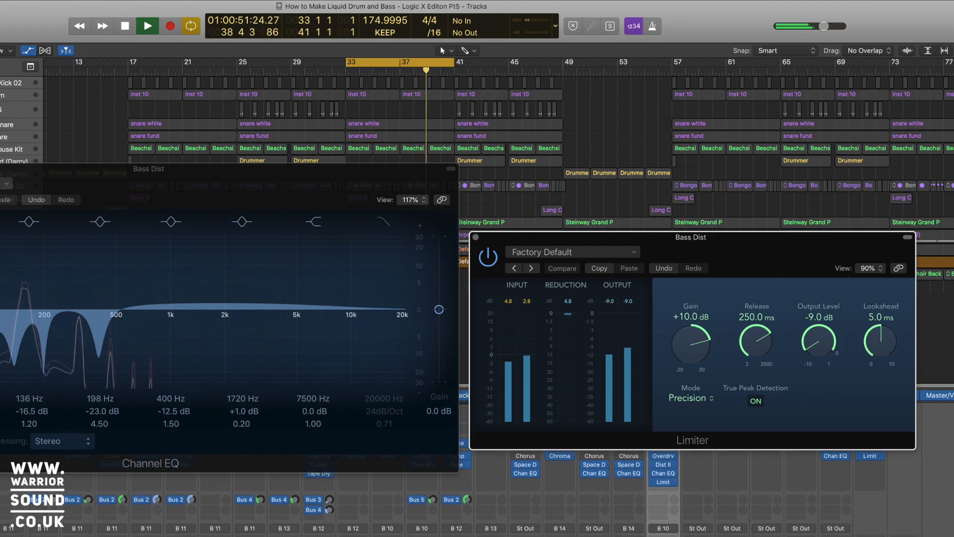
{"action": "left_click", "coordinate": [476, 237]}
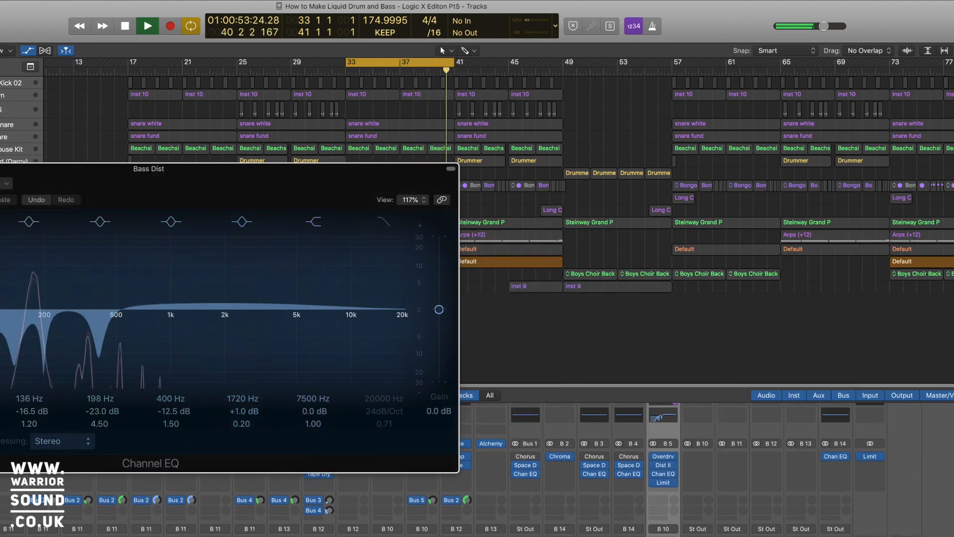
{"action": "left_click", "coordinate": [0, 168]}
{"action": "left_click", "coordinate": [519, 352]}
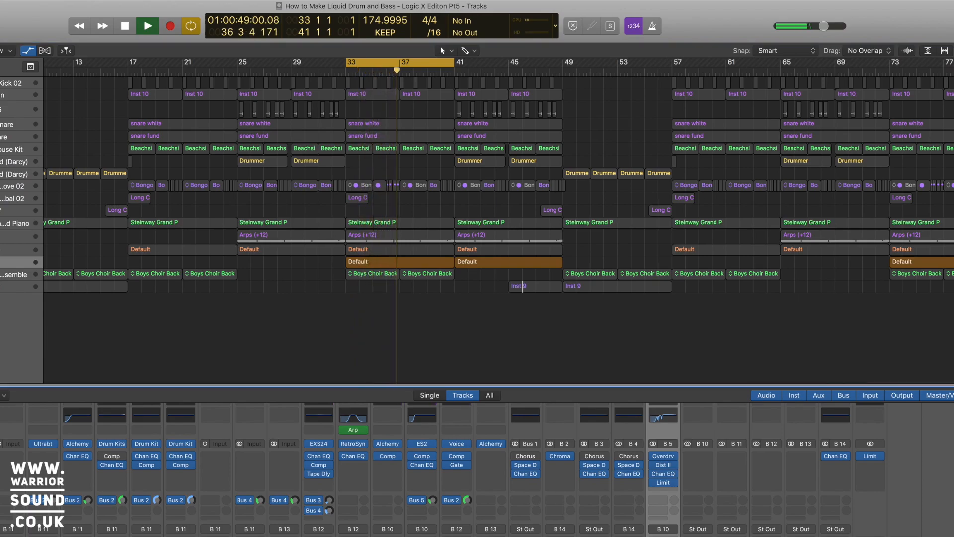
Step: Solo the bass track above the Reese as well, and play both bass layers from bar 33
{"action": "left_click", "coordinate": [671, 536]}
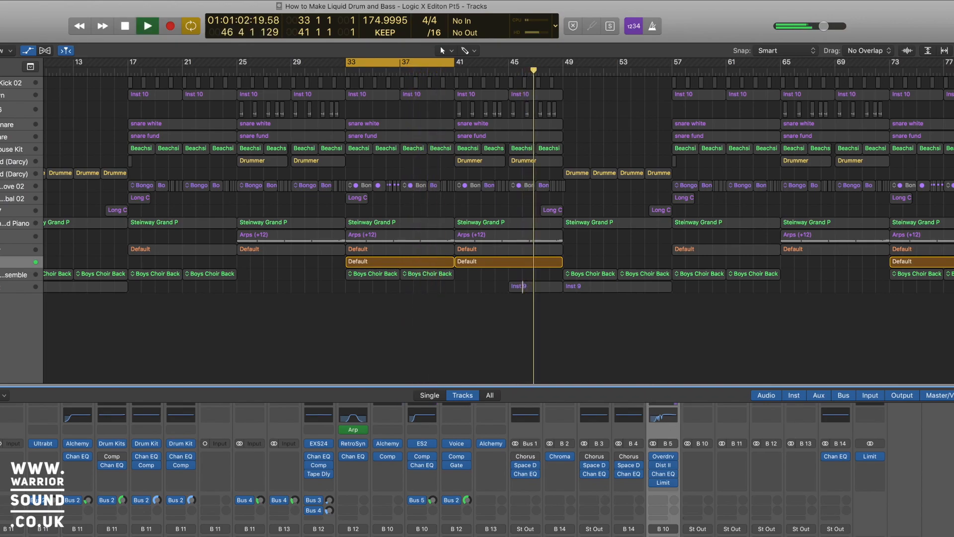
{"action": "left_click", "coordinate": [705, 536]}
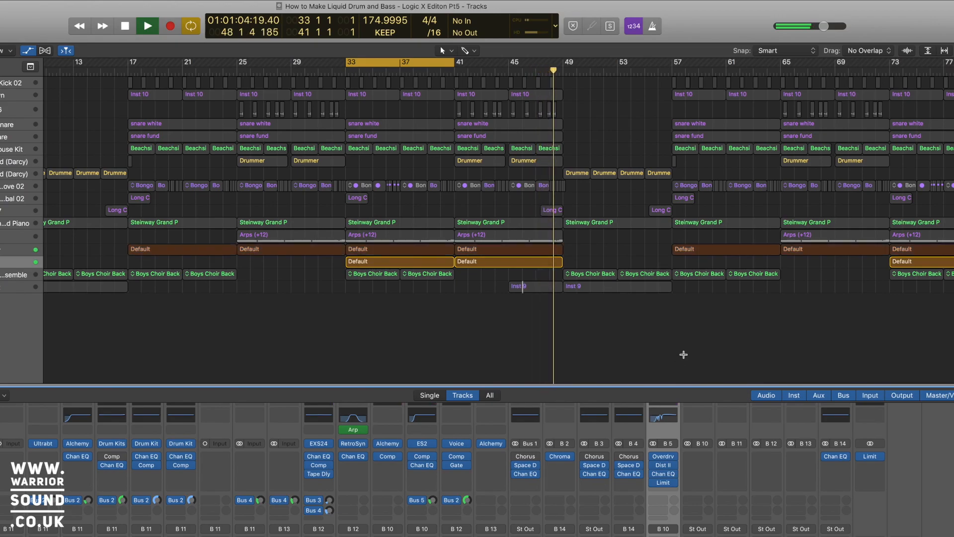
{"action": "left_click", "coordinate": [347, 70]}
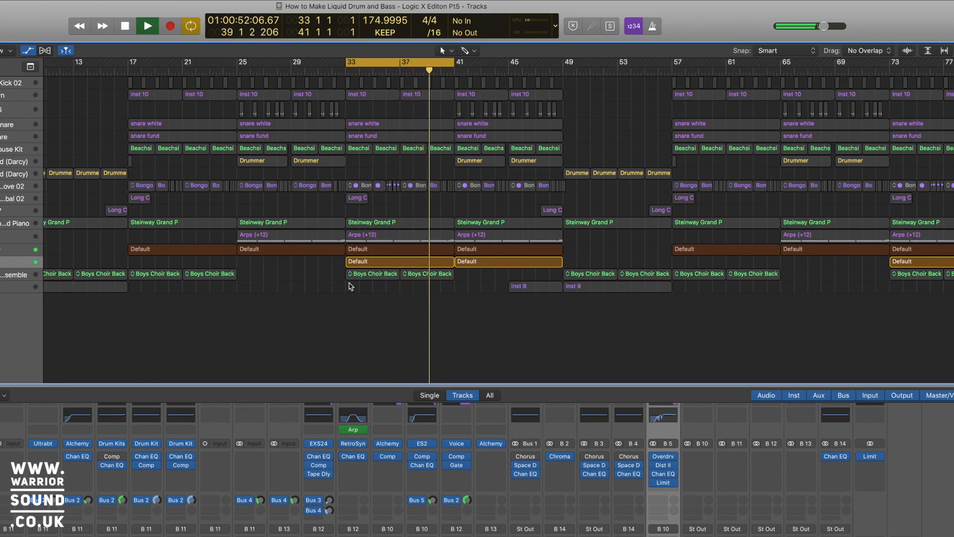
{"action": "key", "text": "space"}
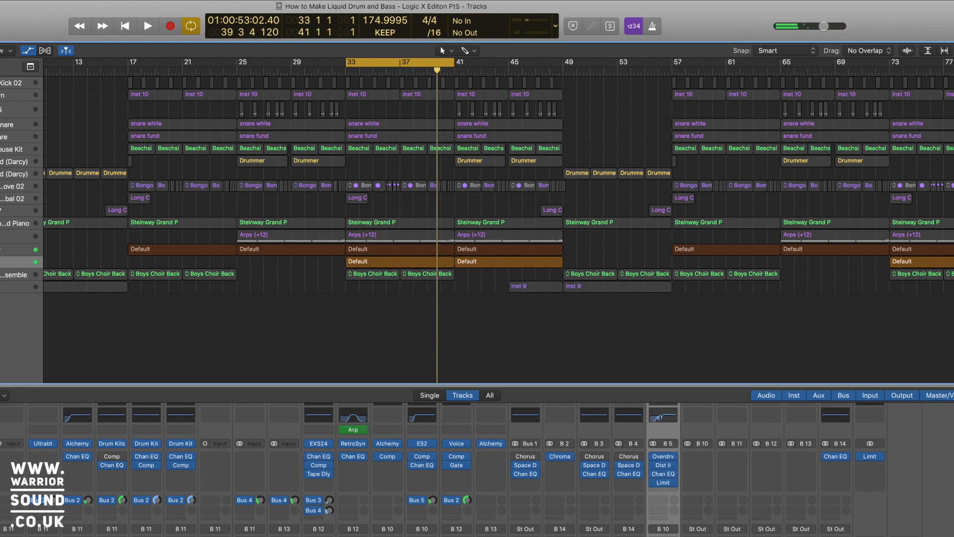
Step: Turn off the bass solos and play the full mix within the bar 33–41 cycle before stopping
{"action": "left_click", "coordinate": [1, 189]}
{"action": "key", "text": "space"}
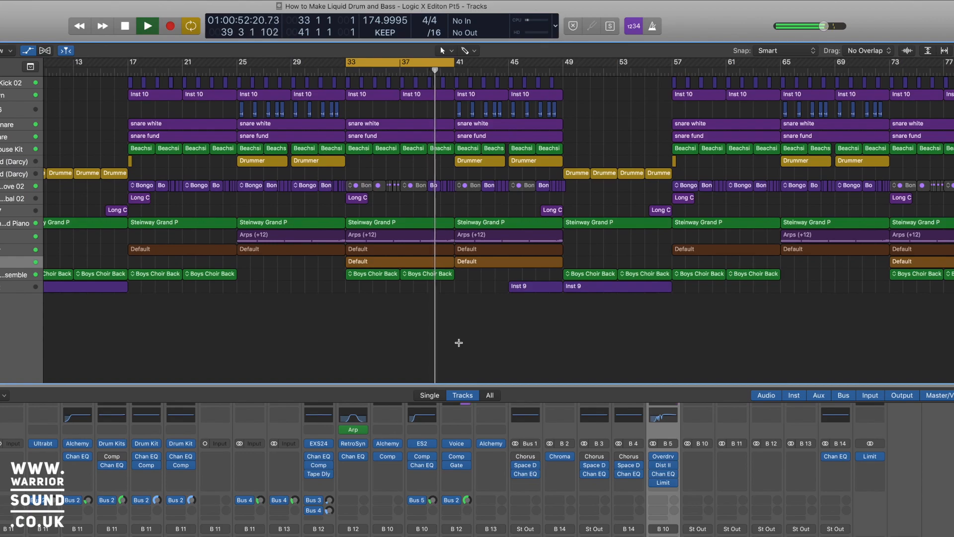
{"action": "key", "text": "space"}
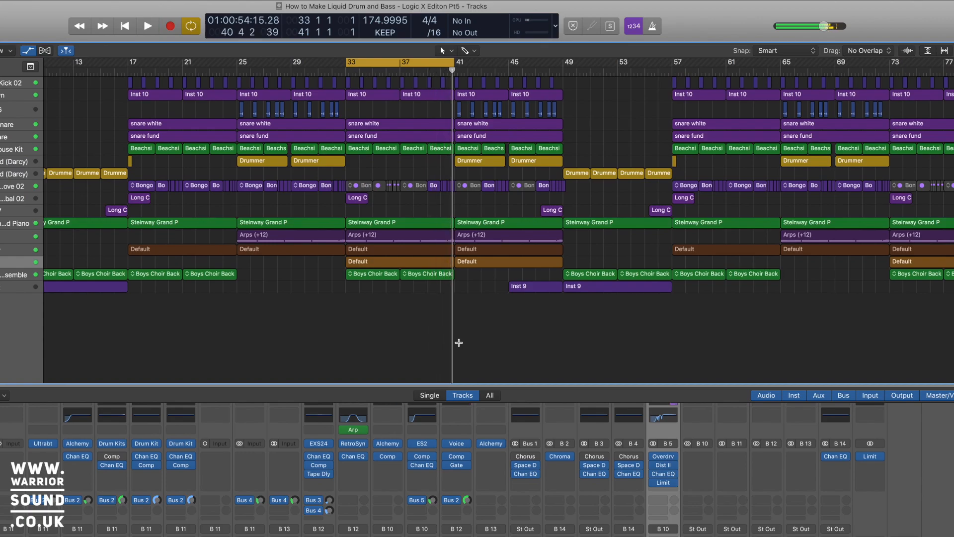
Step: Turn off cycling, and select the arrangement's regions between bars 9 and 49 before clearing the selection
{"action": "key", "text": "c"}
{"action": "key", "text": "z"}
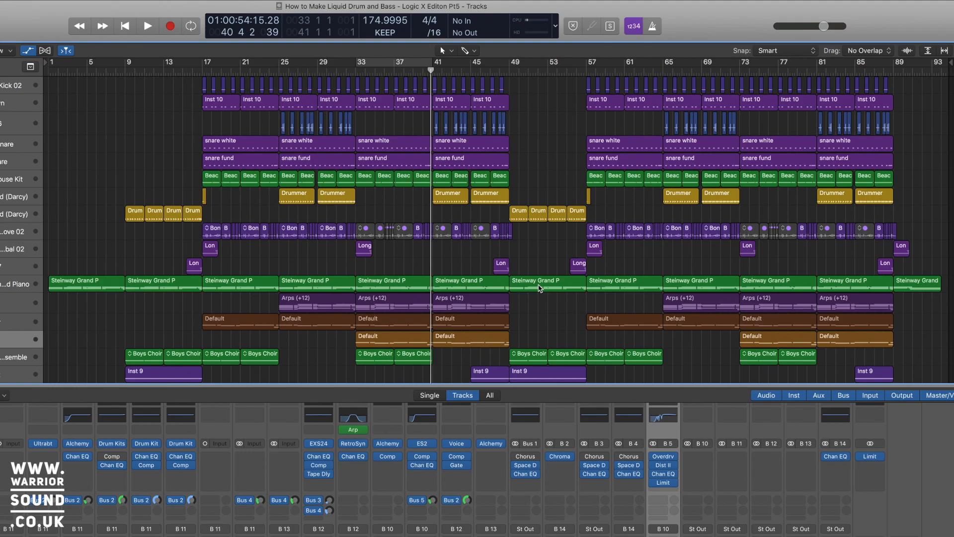
{"action": "scroll", "coordinate": [644, 199], "scroll_direction": "down", "scroll_amount": 2}
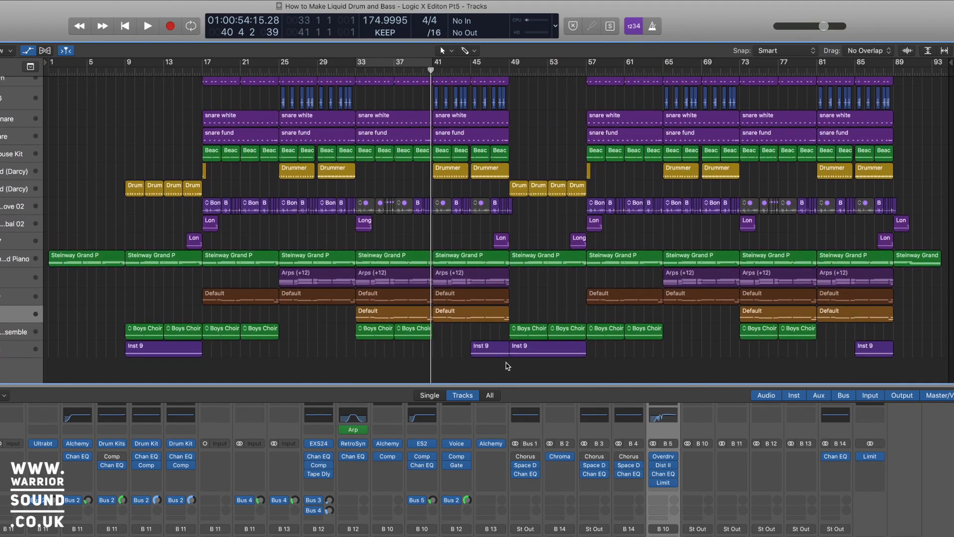
{"action": "left_click_drag", "start_coordinate": [508, 362], "coordinate": [130, 78]}
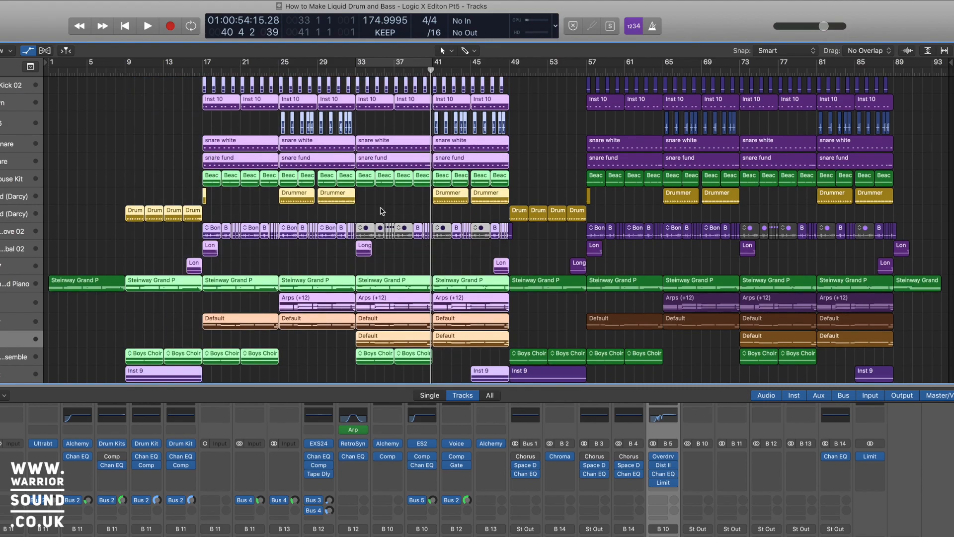
{"action": "left_click", "coordinate": [167, 141]}
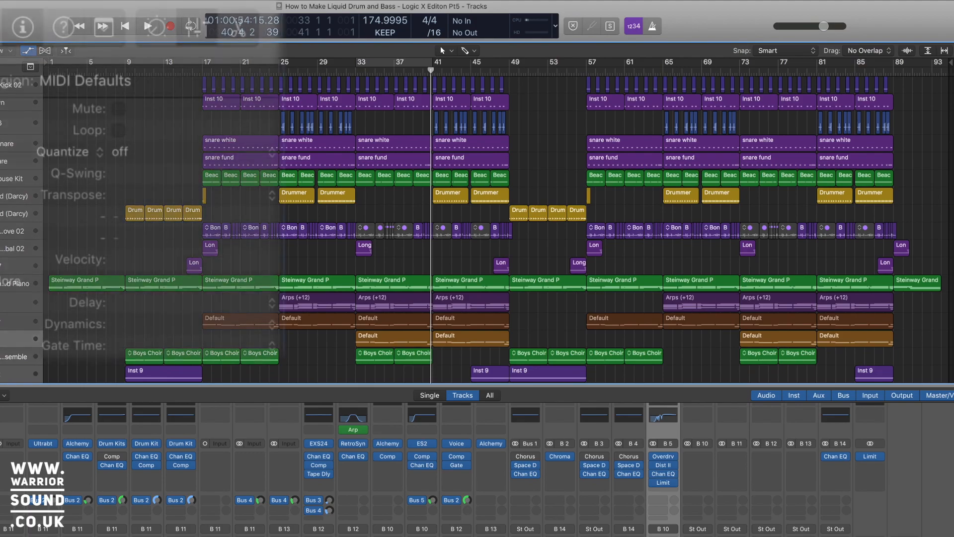
Step: Open the Automation preferences, view the options for moving track automation with regions, and close the window
{"action": "left_click", "coordinate": [100, 1]}
{"action": "mouse_move", "coordinate": [115, 14]}
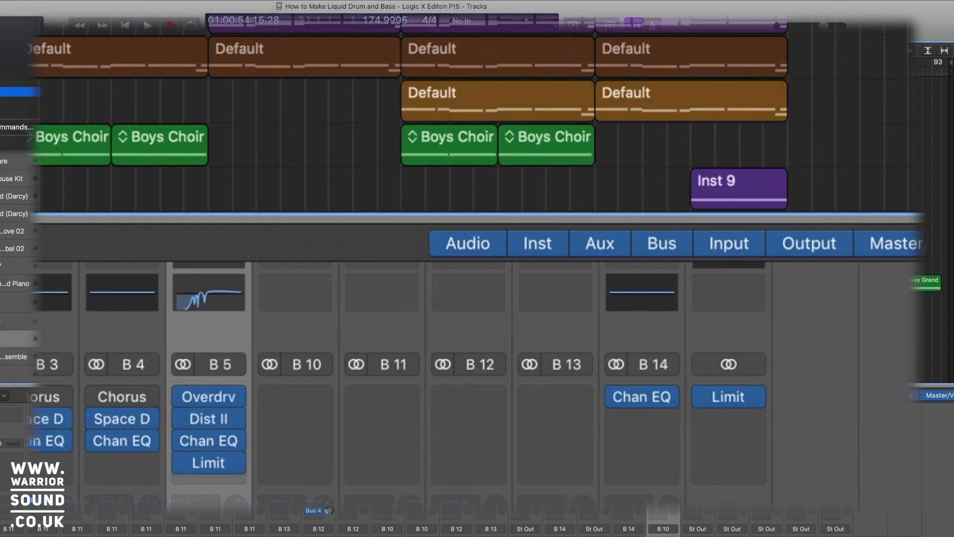
{"action": "left_click", "coordinate": [9, 92]}
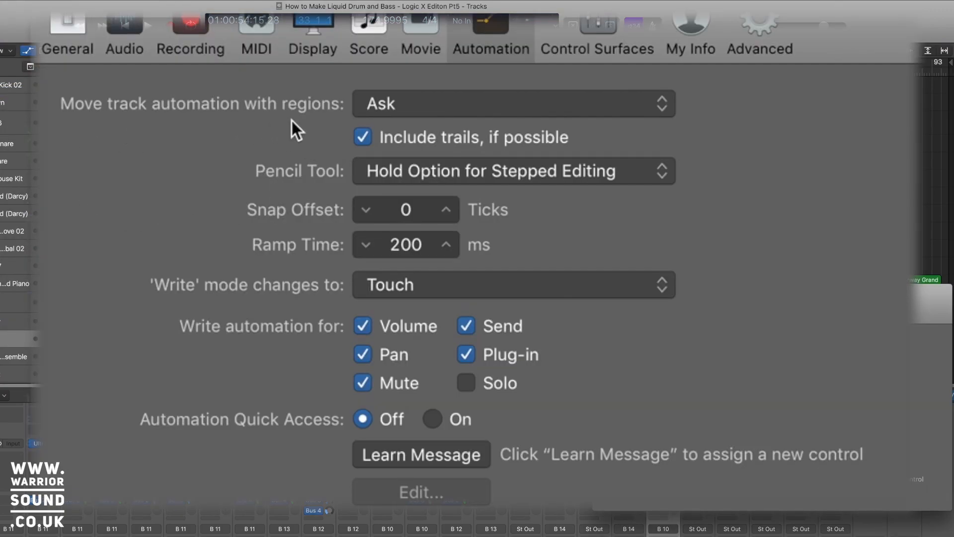
{"action": "left_click", "coordinate": [402, 107]}
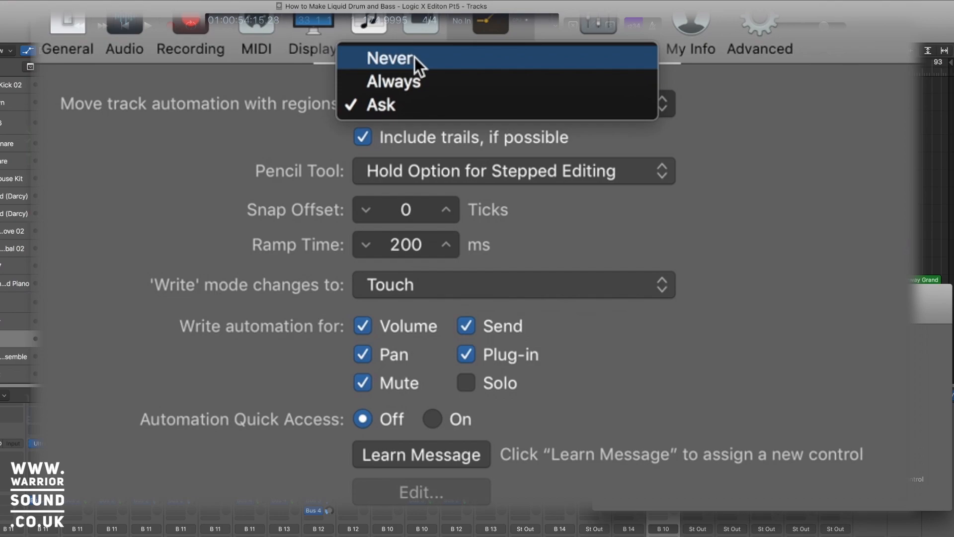
{"action": "key", "text": "Escape"}
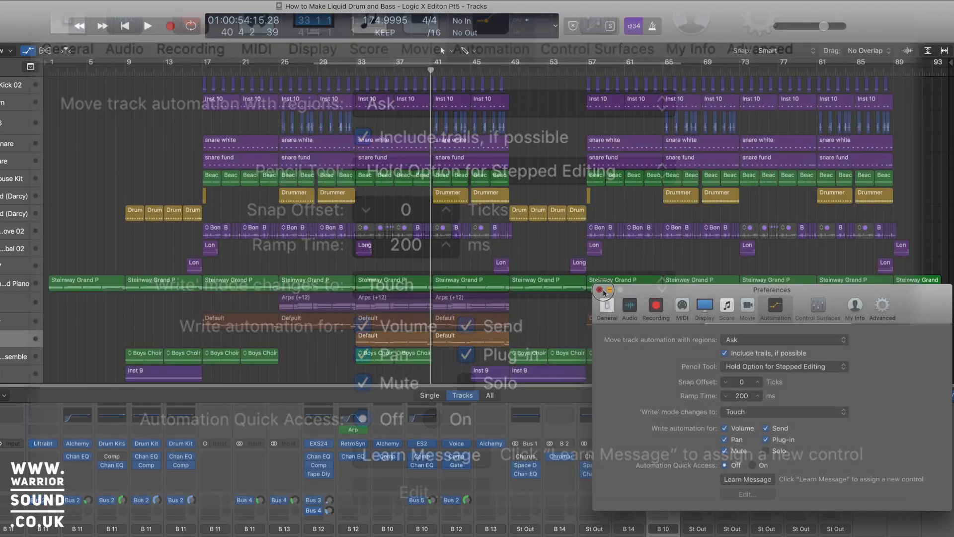
{"action": "left_click", "coordinate": [600, 290]}
Step: Play the arrangement from bar 43 through the breakdown and into the second drop at bar 57
{"action": "left_click", "coordinate": [489, 70]}
{"action": "left_click", "coordinate": [451, 74]}
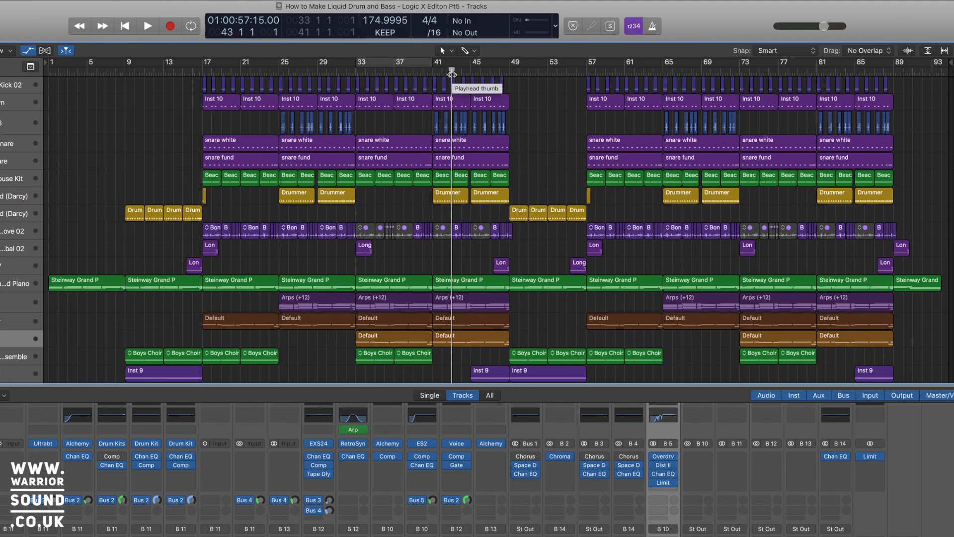
{"action": "key", "text": "space"}
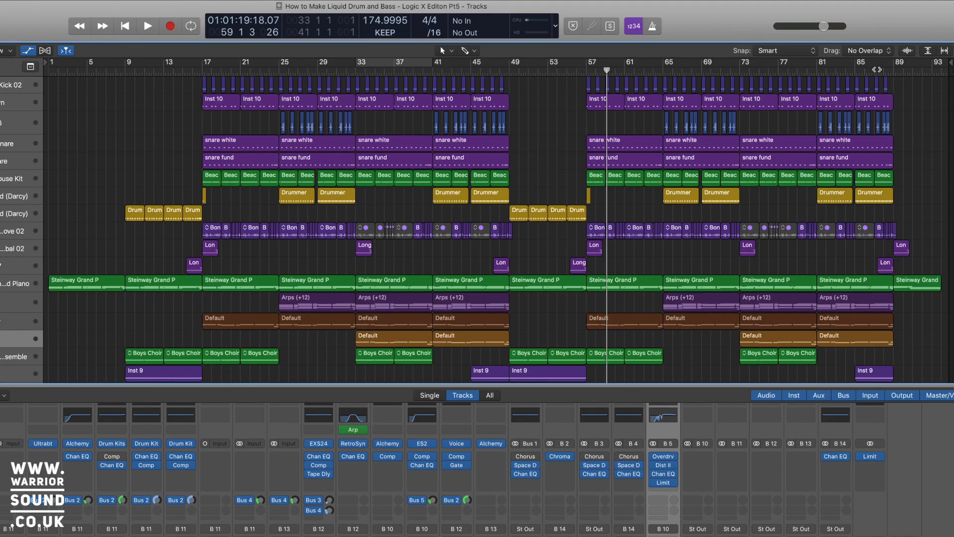
Step: Play the track's ending from bar 87 and stop once the final piano region has sounded
{"action": "left_click", "coordinate": [876, 71]}
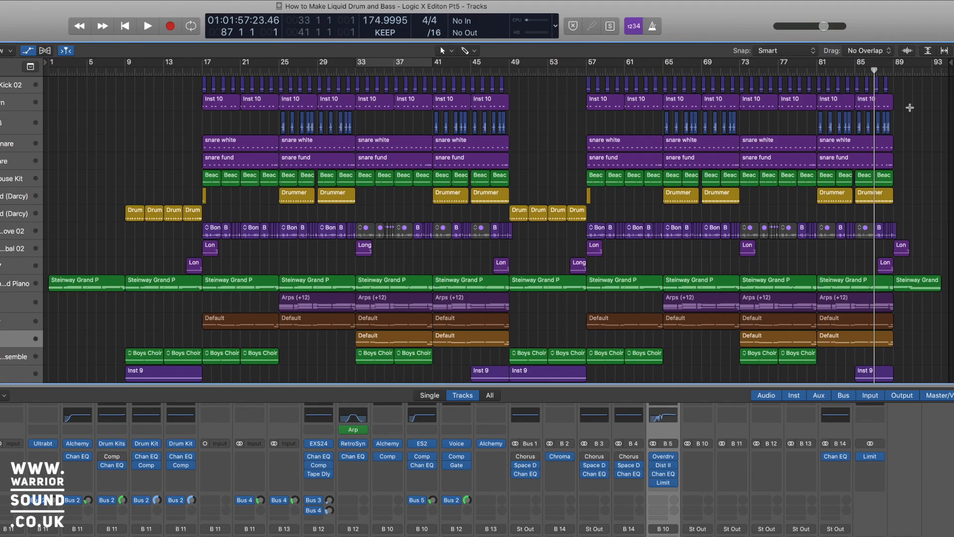
{"action": "key", "text": "space"}
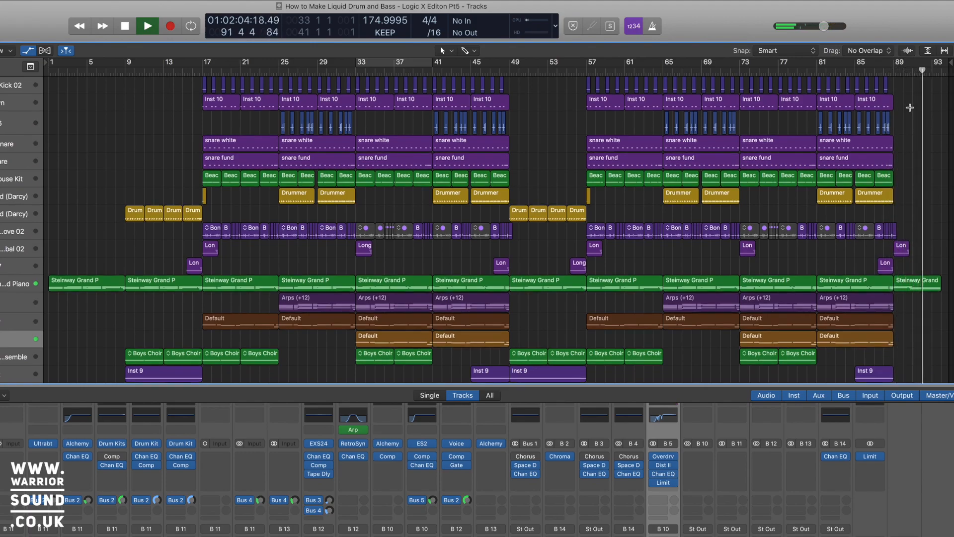
{"action": "key", "text": "space"}
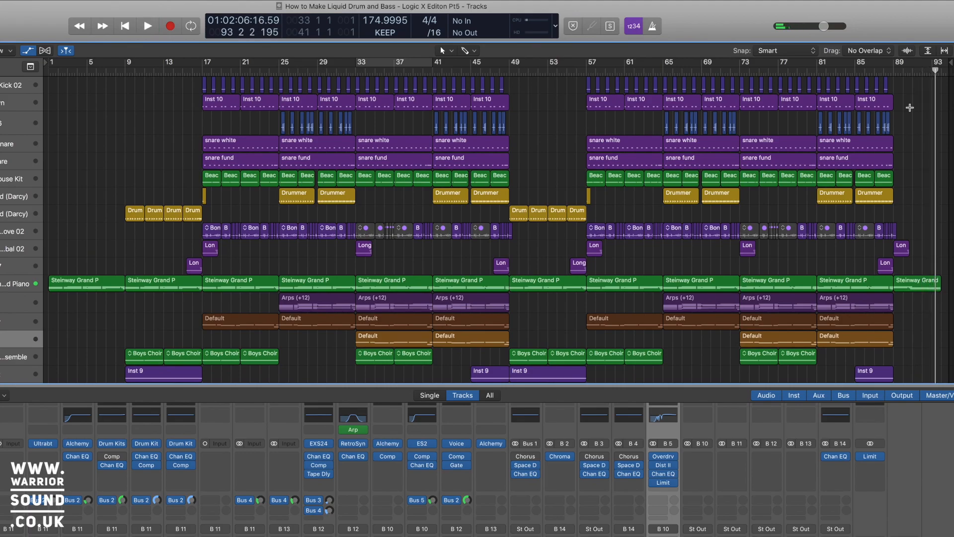
Step: Select the short purple region at bar 89 and play the transition into the outro from bar 88
{"action": "left_click", "coordinate": [884, 74]}
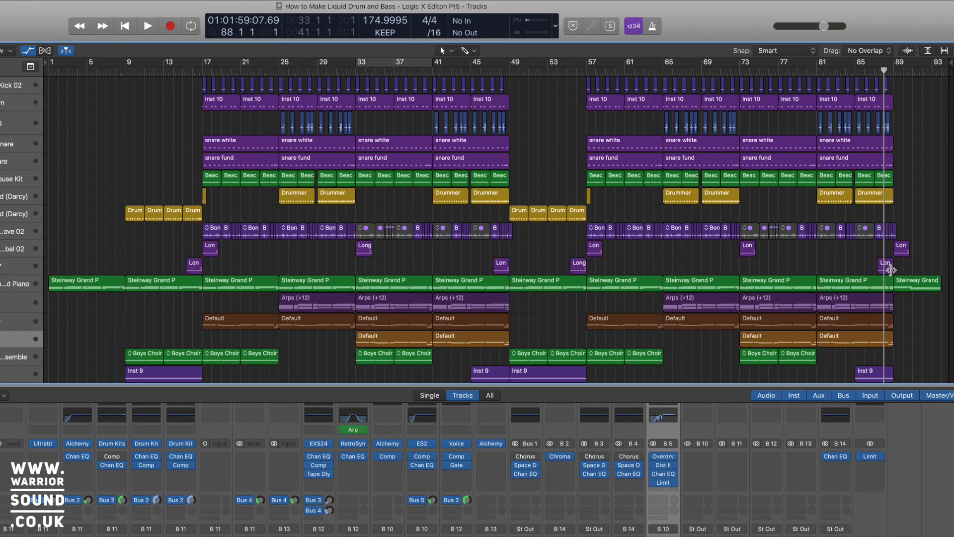
{"action": "left_click", "coordinate": [901, 247]}
{"action": "key", "text": "space"}
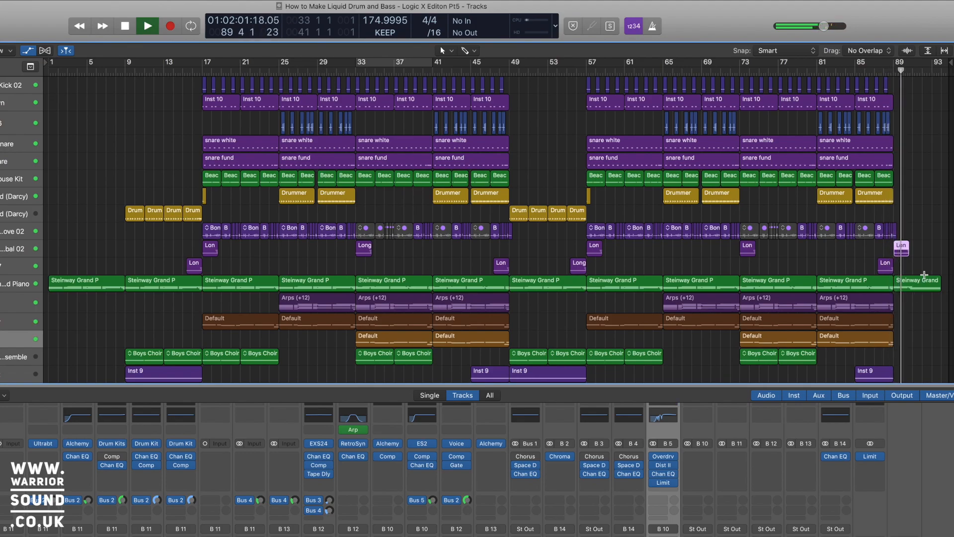
{"action": "key", "text": "space"}
Step: Open the last Steinway Grand Piano region in the Piano Roll and select its long low notes
{"action": "left_click", "coordinate": [917, 284]}
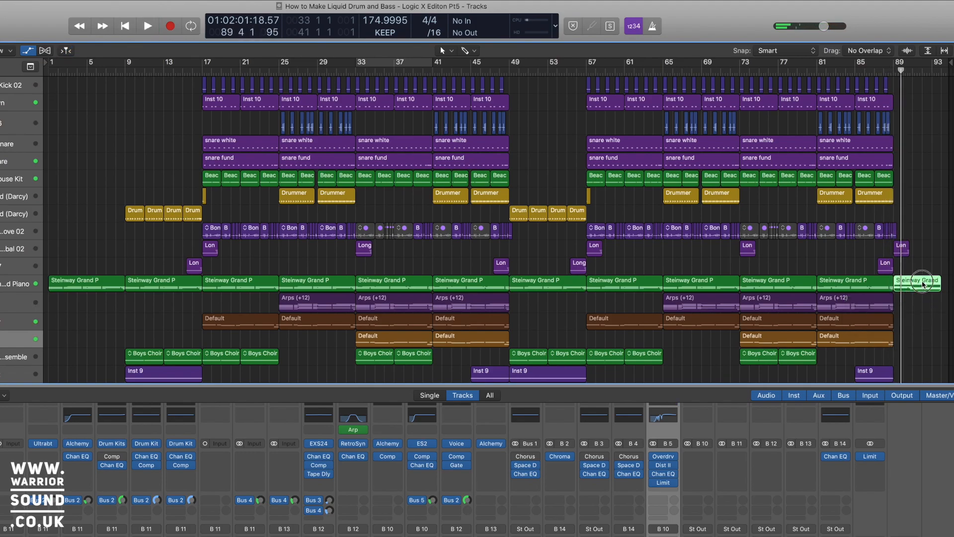
{"action": "key", "text": "p"}
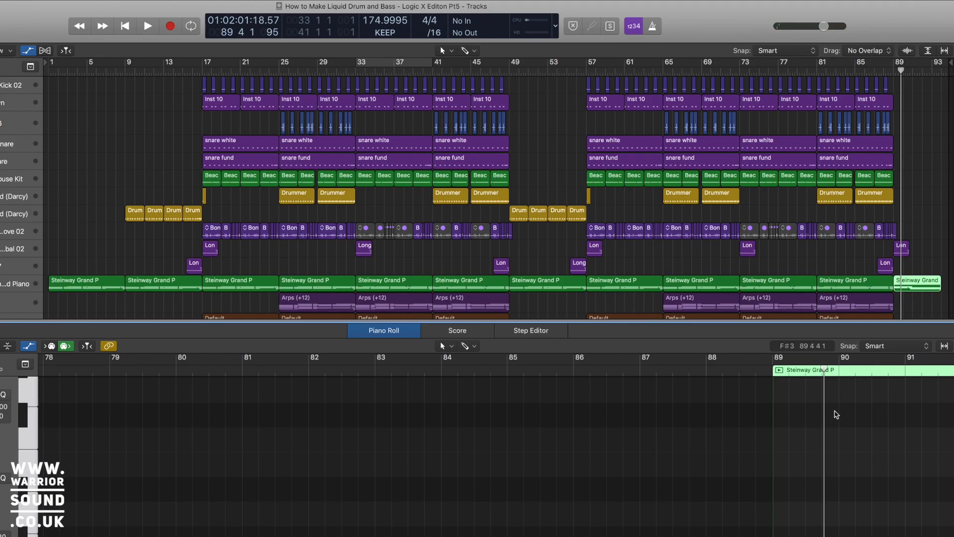
{"action": "scroll", "coordinate": [833, 417], "scroll_direction": "right", "scroll_amount": 5}
{"action": "scroll", "coordinate": [834, 415], "scroll_direction": "up", "scroll_amount": 3}
{"action": "key", "text": "super+Up"}
{"action": "key", "text": "super+Up"}
{"action": "key", "text": "super+Up"}
{"action": "key", "text": "super+Up"}
{"action": "key", "text": "super+Up"}
{"action": "key", "text": "super+Up"}
{"action": "key", "text": "super+Up"}
{"action": "key", "text": "super+Up"}
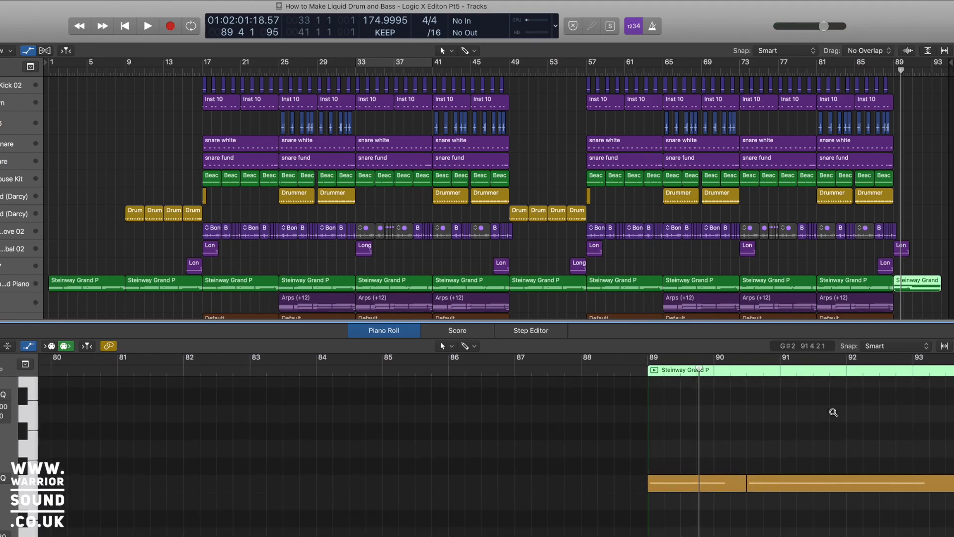
{"action": "key", "text": "super+Left"}
{"action": "key", "text": "super+Left"}
{"action": "key", "text": "super+Left"}
{"action": "key", "text": "super+Left"}
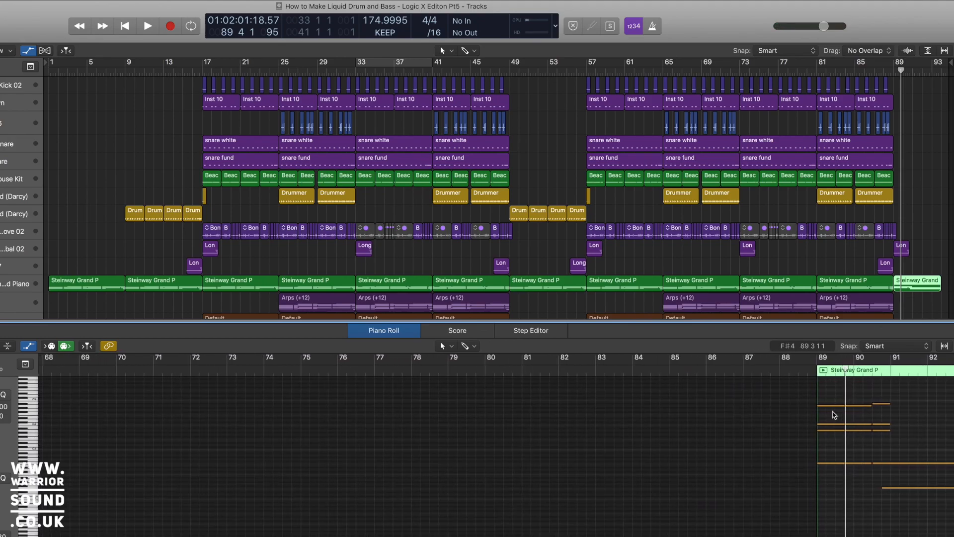
{"action": "left_click_drag", "start_coordinate": [944, 528], "coordinate": [952, 443]}
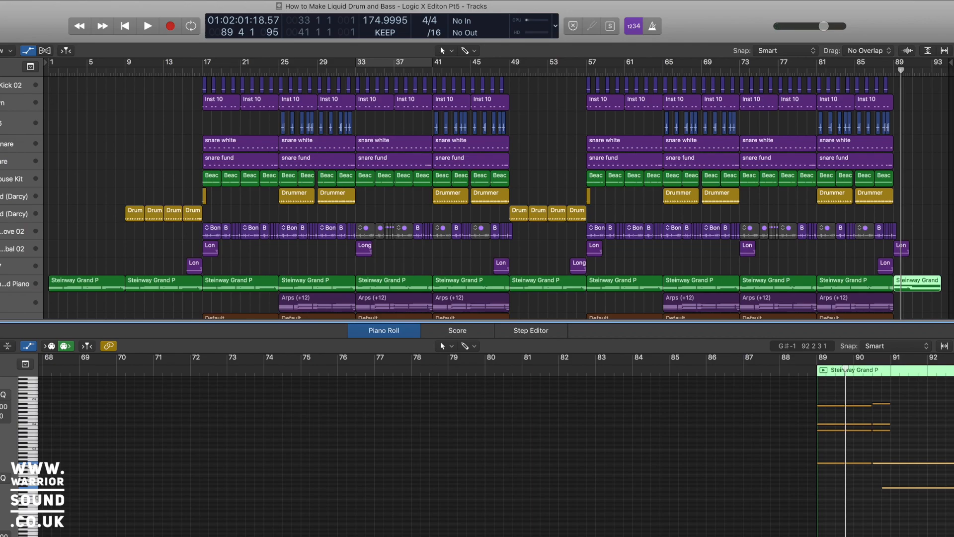
Step: Play the closing piano notes from bar 89 to the end of the region
{"action": "left_click", "coordinate": [890, 70]}
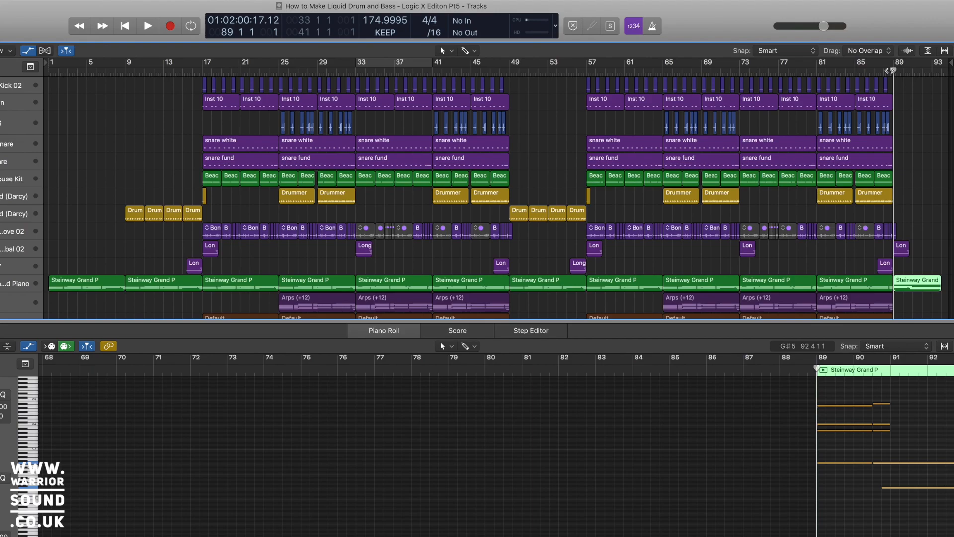
{"action": "key", "text": "space"}
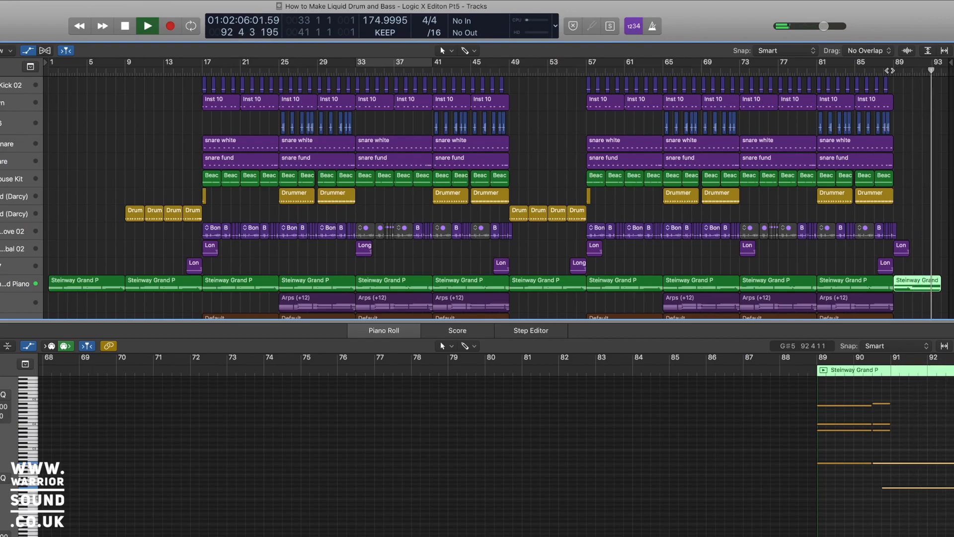
{"action": "key", "text": "space"}
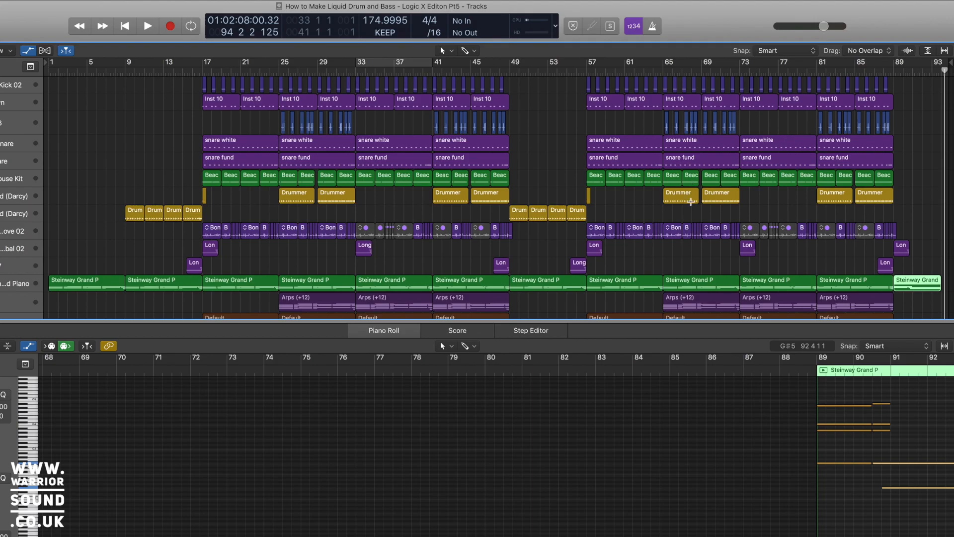
Step: Close the Piano Roll, deselect the final piano region and bring the mixer back
{"action": "key", "text": "e"}
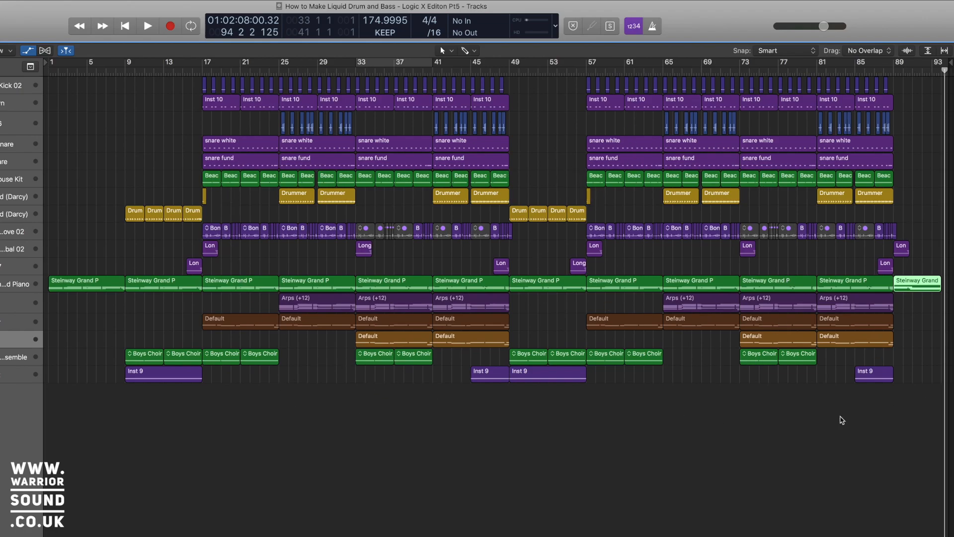
{"action": "left_click", "coordinate": [711, 448]}
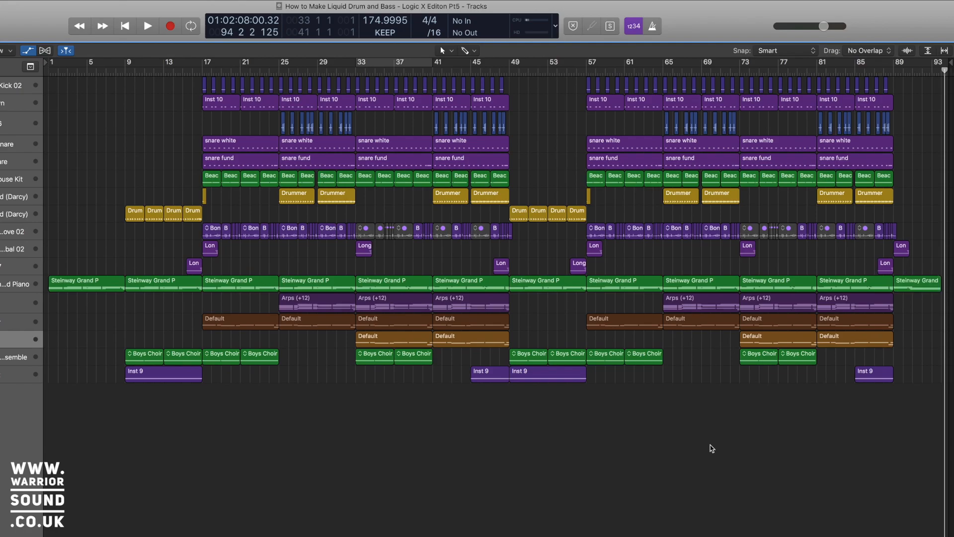
{"action": "key", "text": "x"}
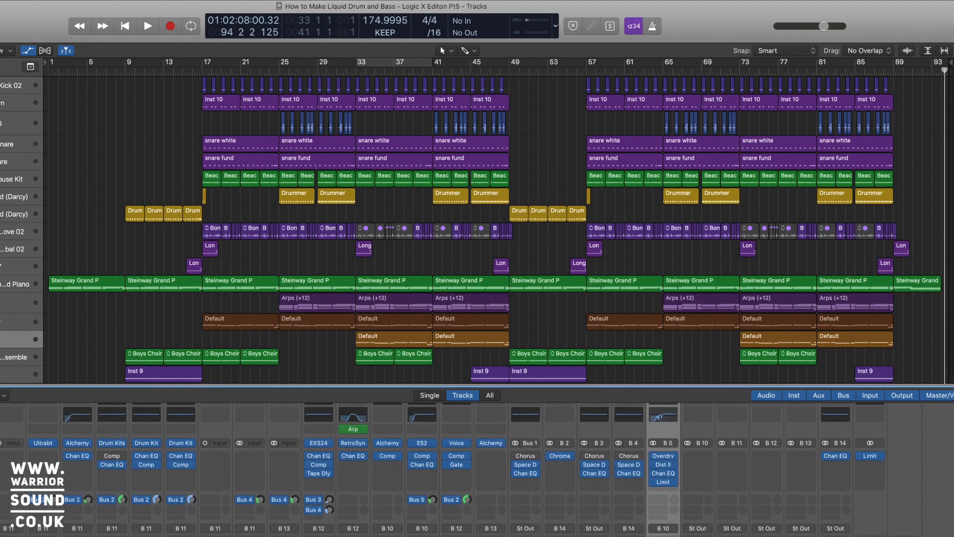
Step: Select the drum tracks from Single Kick 02 to Long Crash Cymbal 02 and jump to their shared Bus 11 output channel
{"action": "left_click", "coordinate": [164, 101]}
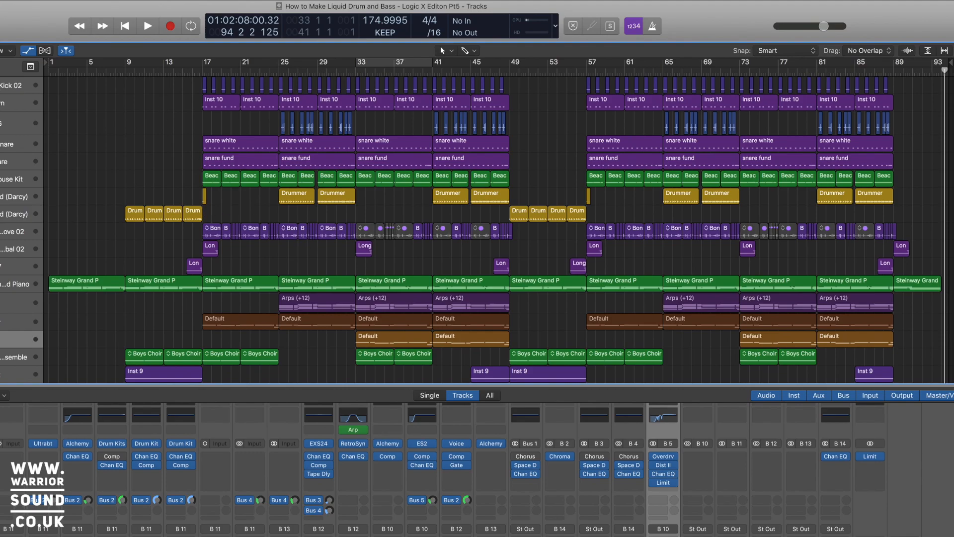
{"action": "left_click", "coordinate": [4, 86]}
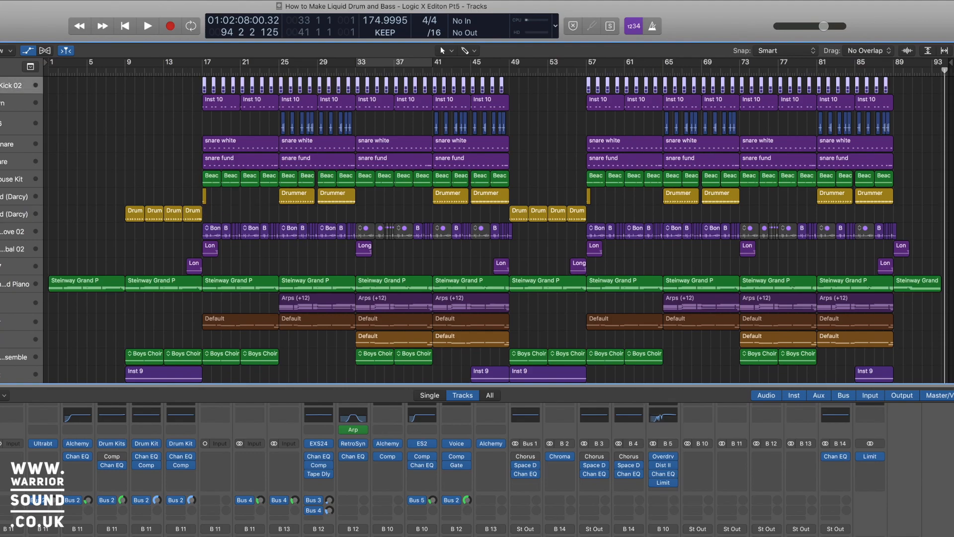
{"action": "left_click", "coordinate": [21, 254]}
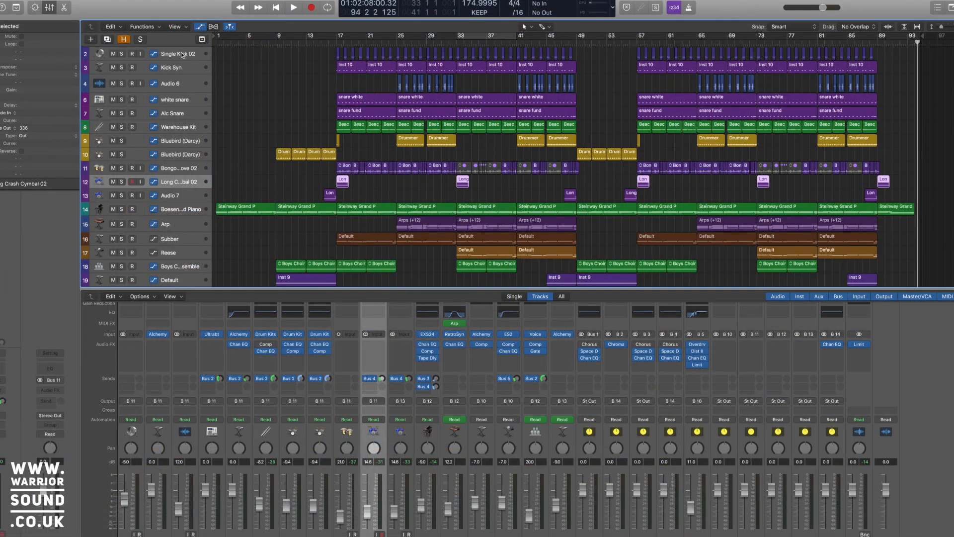
{"action": "left_click", "coordinate": [182, 55]}
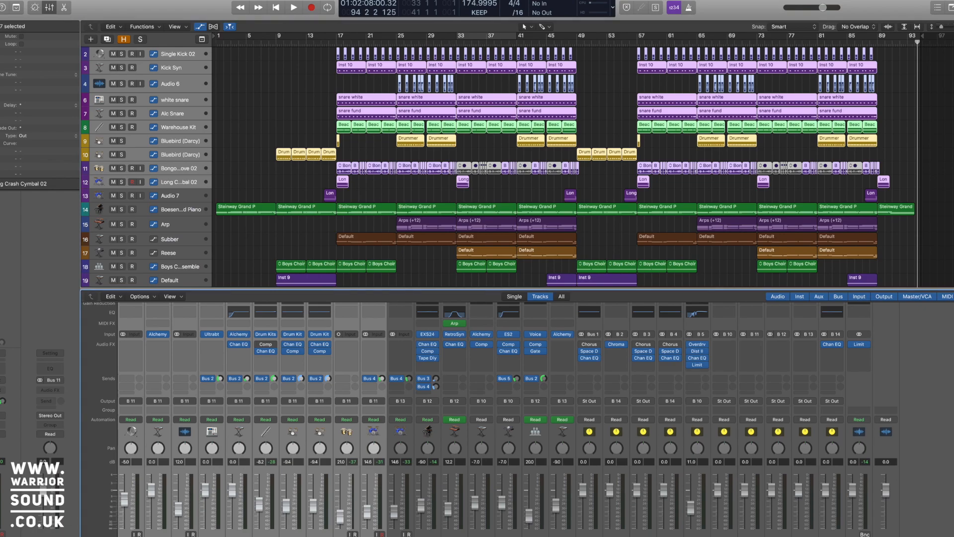
{"action": "double_click", "coordinate": [211, 401]}
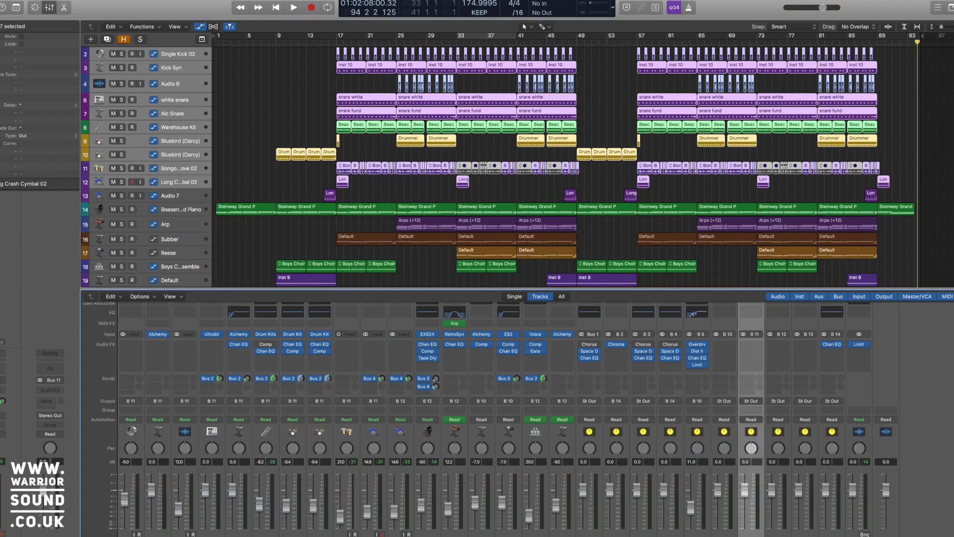
Step: Solo the Bus 11 channel, set the cycle range to bars 25–33 and play the drum group
{"action": "key", "text": "ctrl+s"}
{"action": "left_click", "coordinate": [485, 39]}
{"action": "left_click_drag", "start_coordinate": [485, 39], "coordinate": [413, 34]}
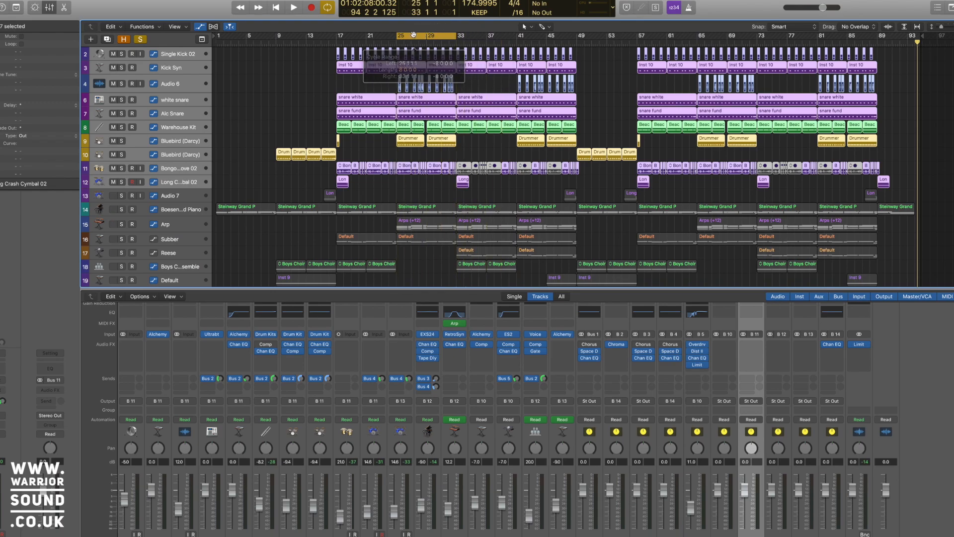
{"action": "key", "text": "space"}
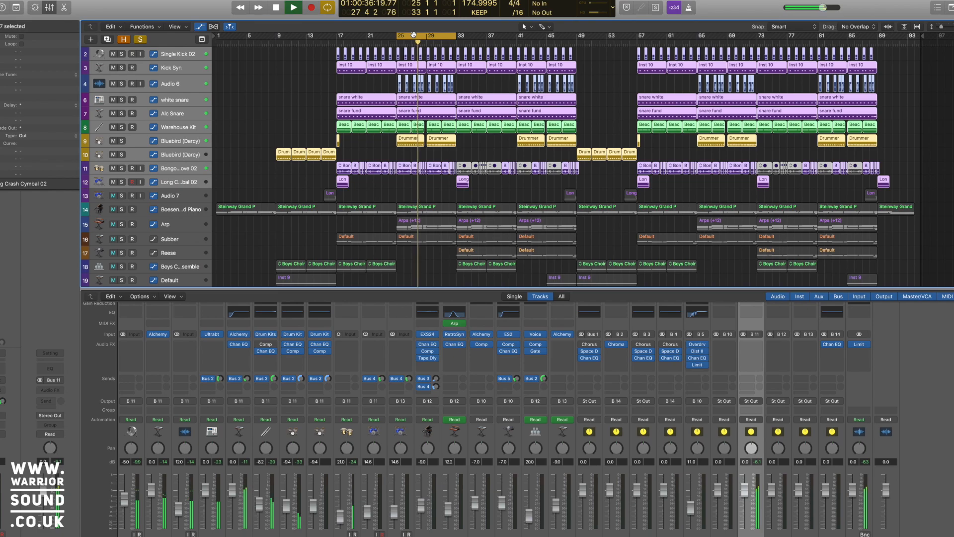
{"action": "key", "text": "space"}
Step: Solo Bus 10 alongside the drums, audition the bass without Bus 11 during playback, and clear the solos
{"action": "left_click", "coordinate": [729, 536]}
{"action": "key", "text": "space"}
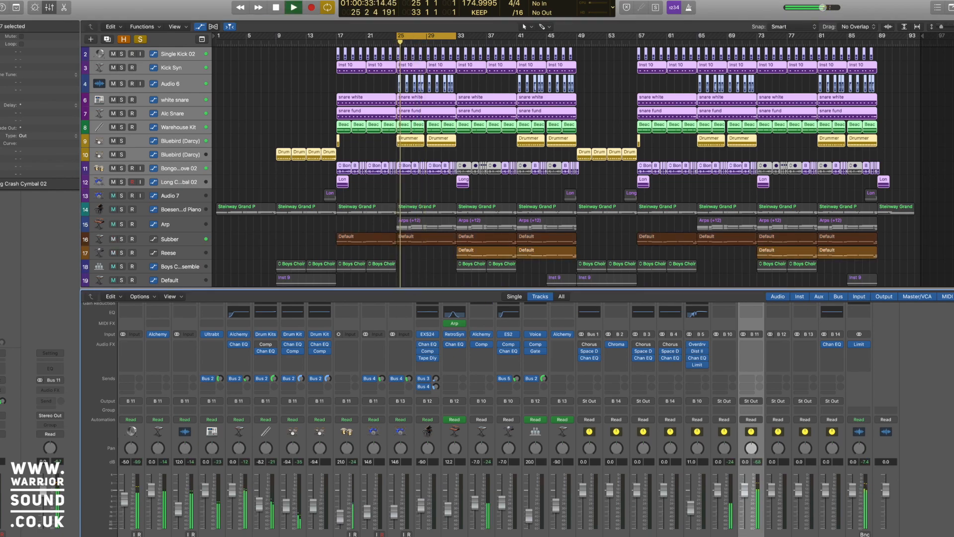
{"action": "left_click", "coordinate": [755, 536]}
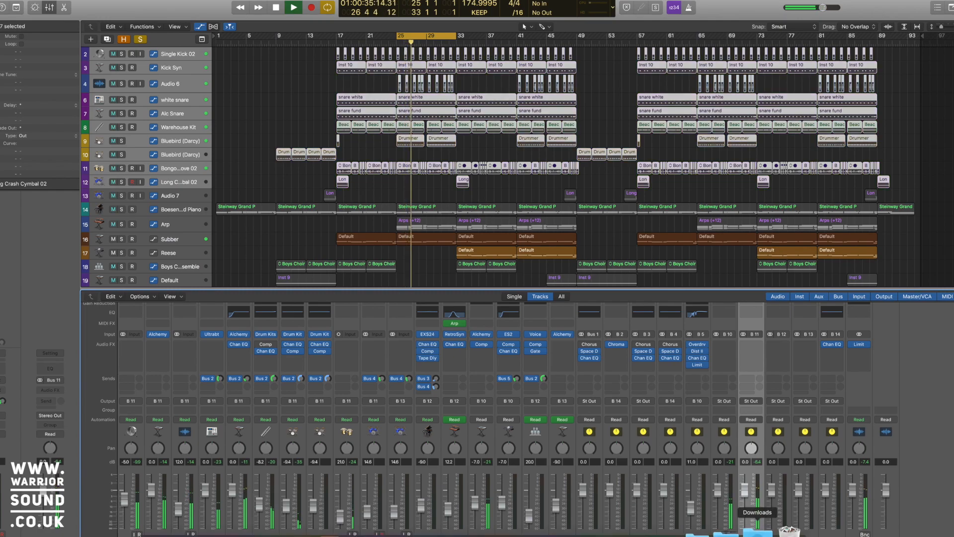
{"action": "key", "text": "space"}
{"action": "left_click", "coordinate": [728, 535]}
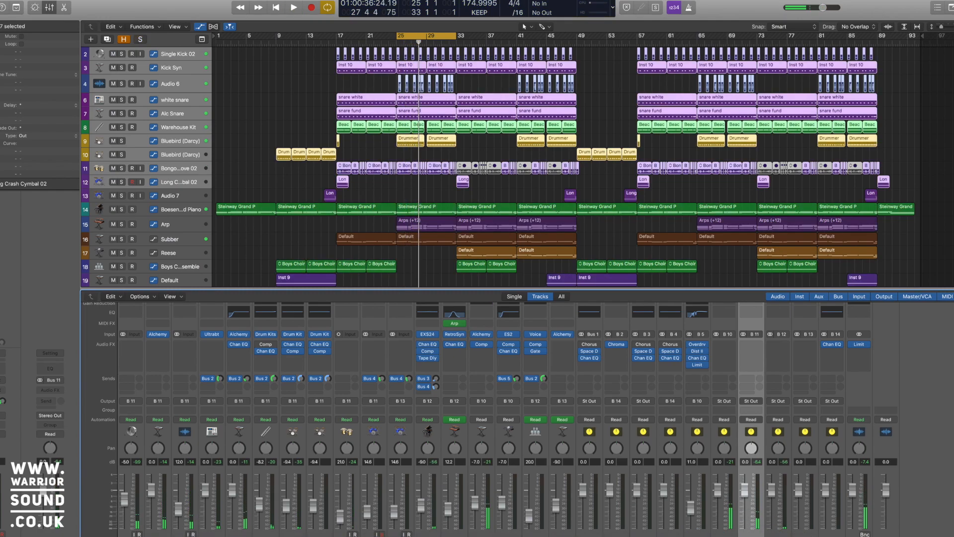
Step: Select the Boesendorfer Grand Piano track, solo its Bus 12 group and play the musical parts from bar 25
{"action": "left_click", "coordinate": [187, 209]}
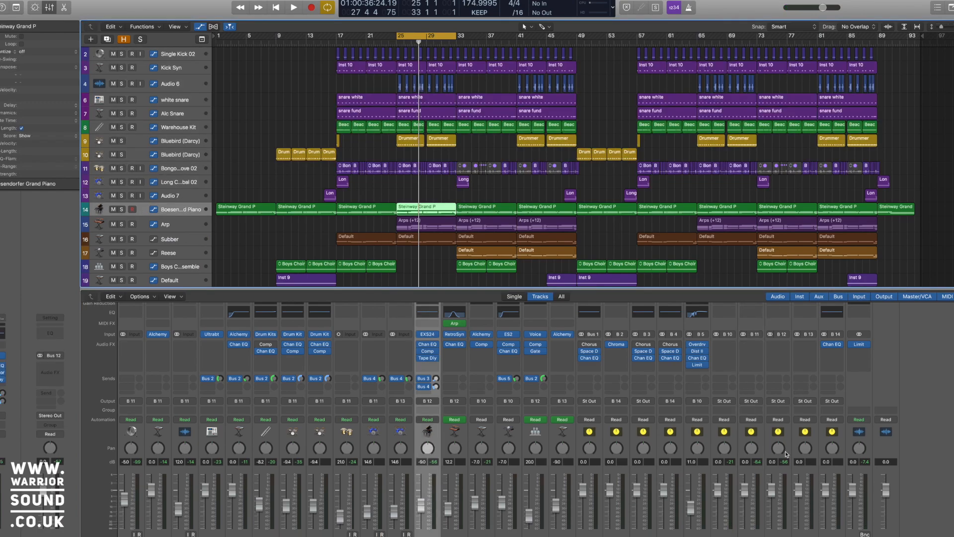
{"action": "key", "text": "ctrl+s"}
{"action": "key", "text": "space"}
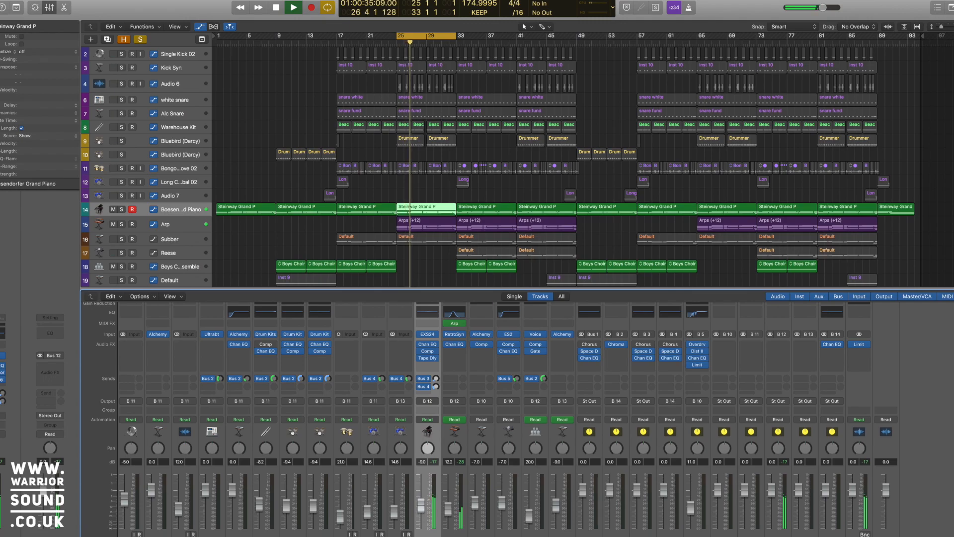
{"action": "key", "text": "space"}
Step: Move the cycle range to bars 33–41, play the soloed Bus 12 group there and clear its solo
{"action": "left_click_drag", "start_coordinate": [426, 36], "coordinate": [486, 41]}
{"action": "key", "text": "space"}
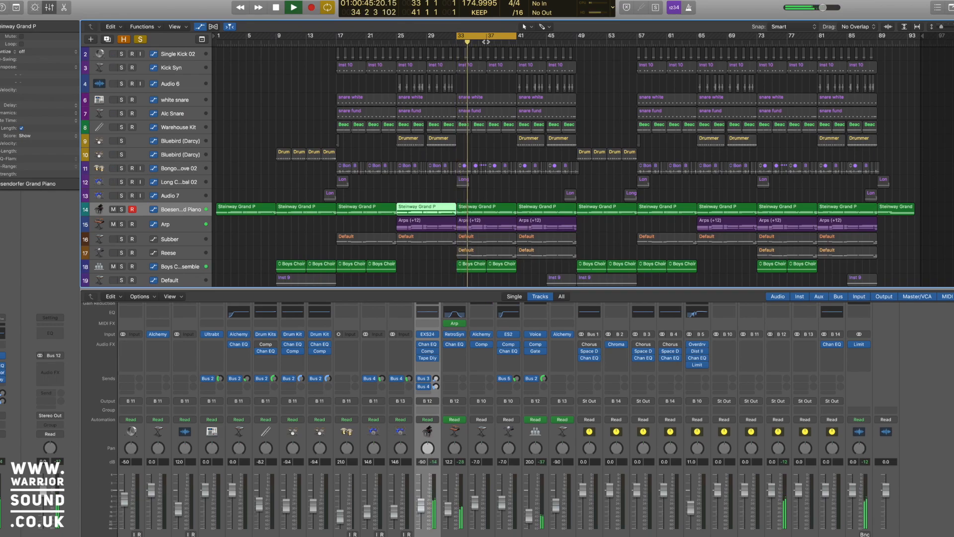
{"action": "key", "text": "space"}
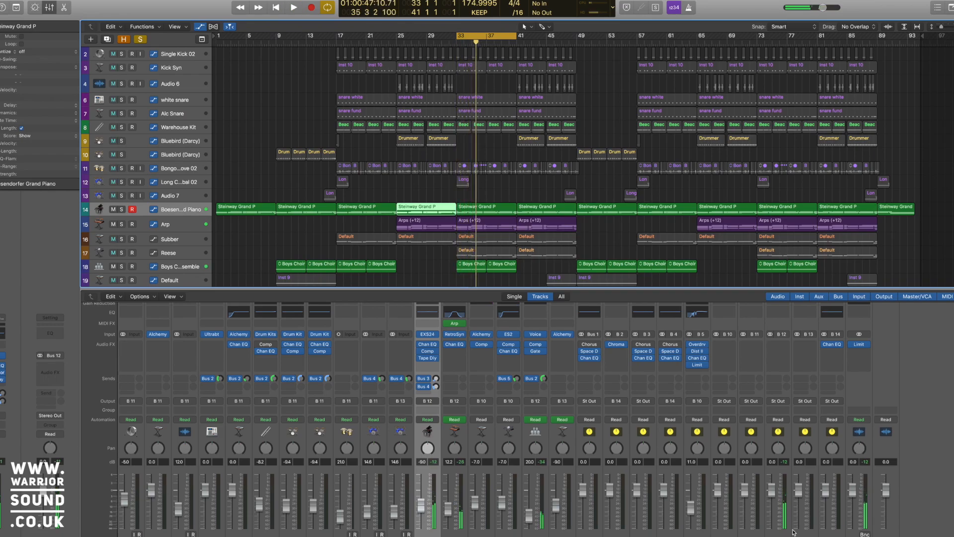
{"action": "key", "text": "s"}
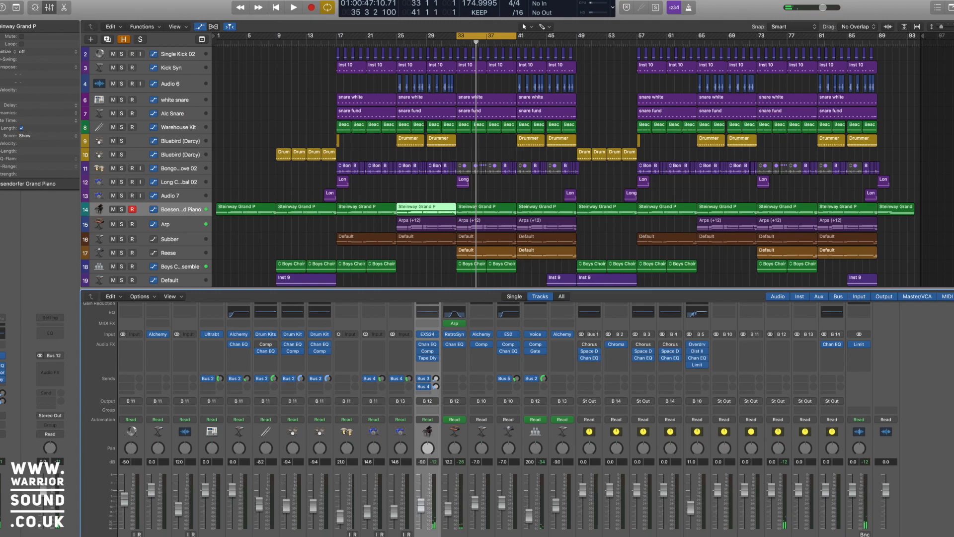
Step: Solo the Bus 13 effects group, play it without cycling from about bar 44 to bar 49, and clear its solo
{"action": "key", "text": "s"}
{"action": "scroll", "coordinate": [504, 177], "scroll_direction": "down", "scroll_amount": 1}
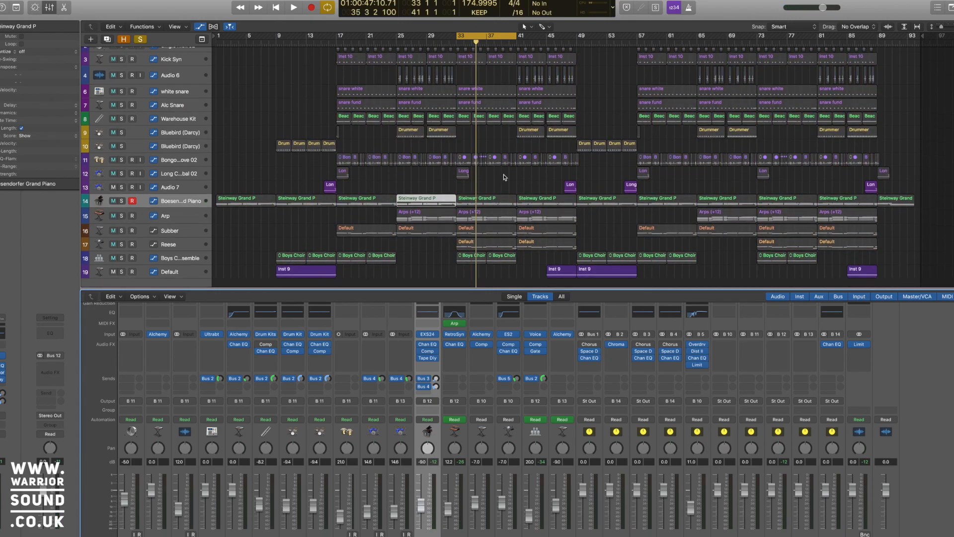
{"action": "left_click", "coordinate": [541, 45]}
{"action": "left_click", "coordinate": [540, 44]}
{"action": "key", "text": "space"}
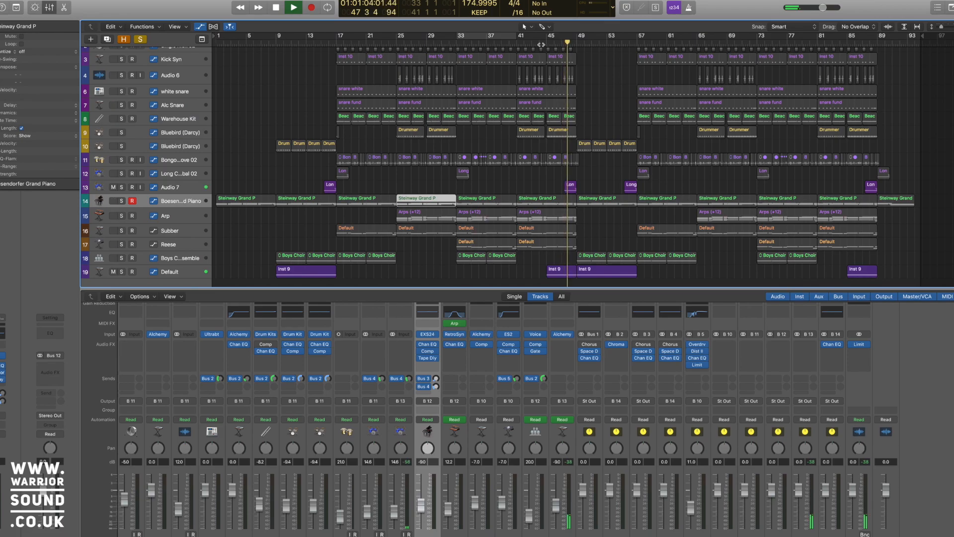
{"action": "key", "text": "space"}
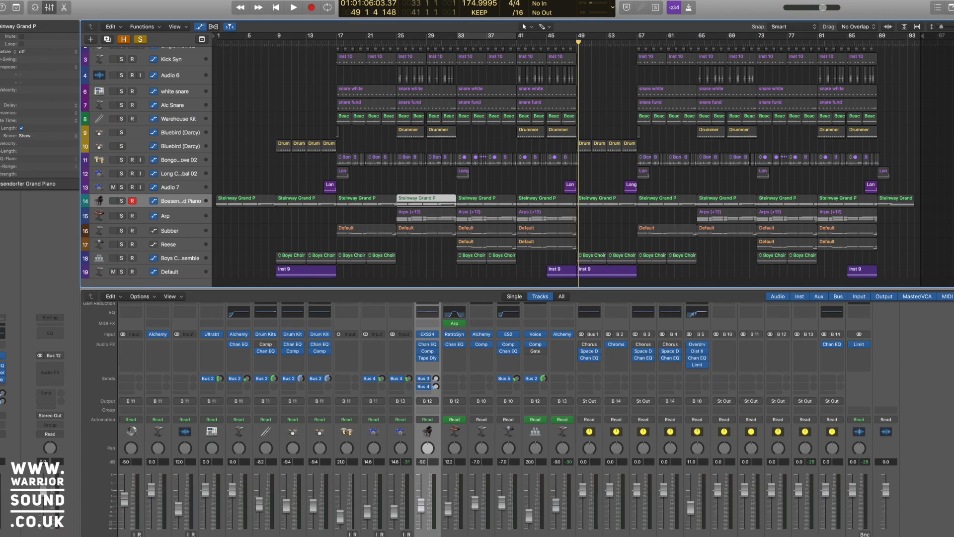
{"action": "key", "text": "ctrl+s"}
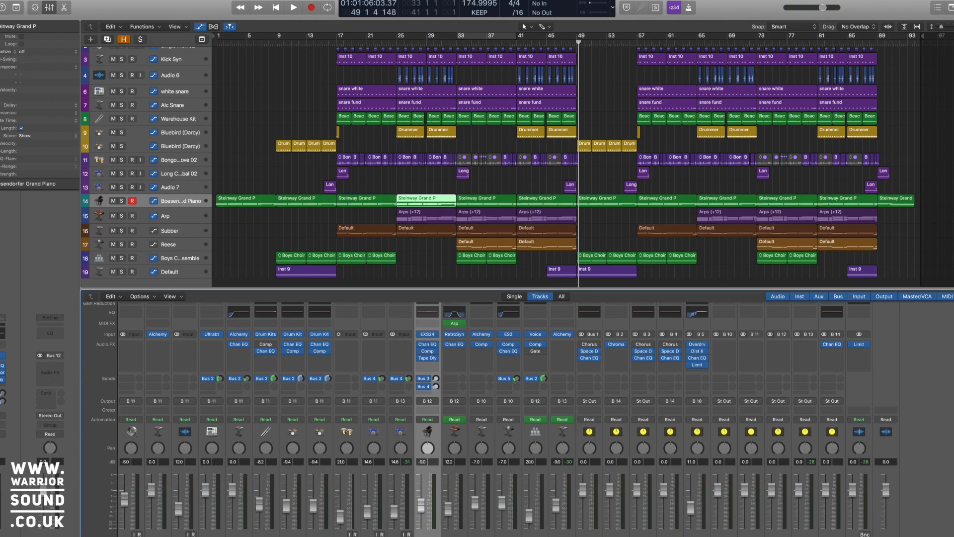
Step: Inspect the Channel EQ on the Bus 14 reverb and delay group during soloed playback, close it and clear the solo
{"action": "left_click", "coordinate": [833, 347]}
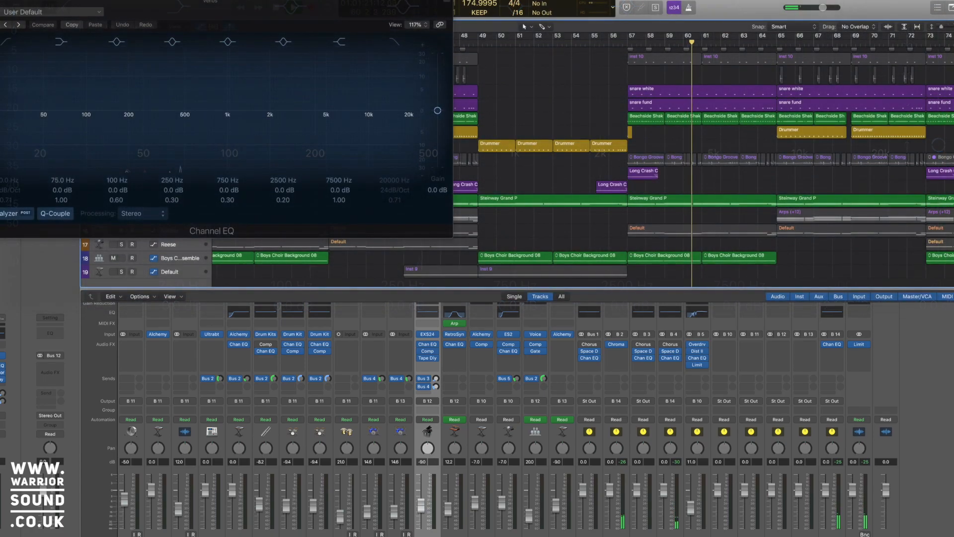
{"action": "key", "text": "super+w"}
{"action": "key", "text": "space"}
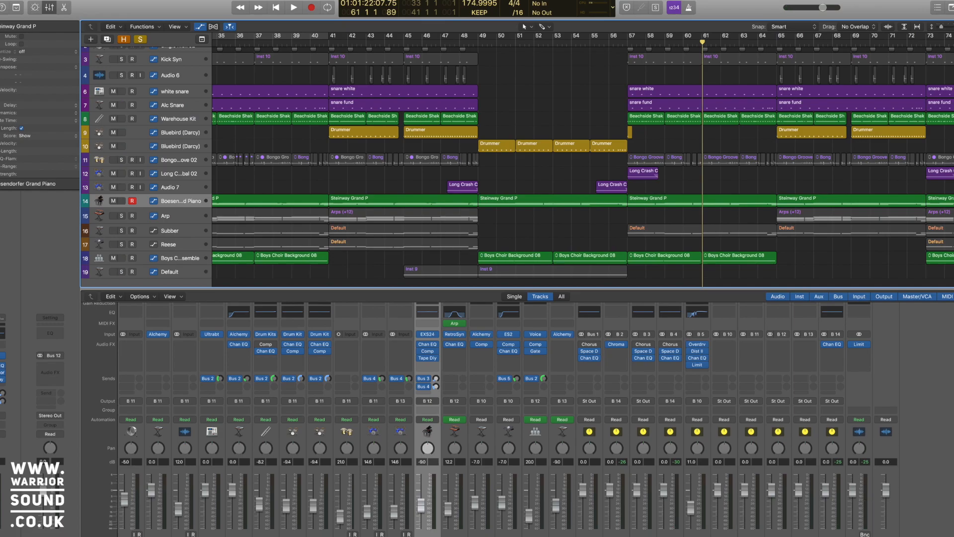
{"action": "left_click", "coordinate": [837, 536]}
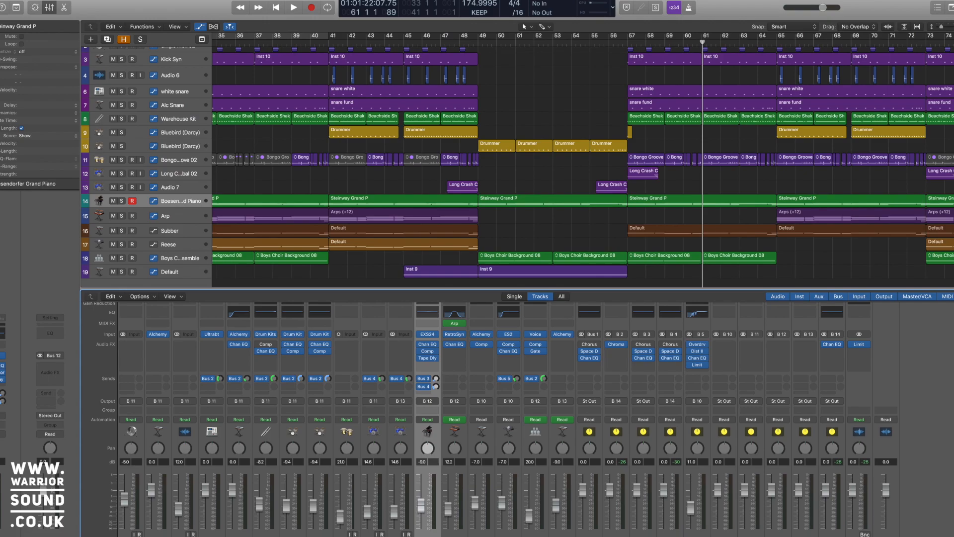
Step: Deselect the piano region and play the full arrangement from bar 1 through the end of the piano outro
{"action": "scroll", "coordinate": [707, 174], "scroll_direction": "down", "scroll_amount": 5}
{"action": "left_click", "coordinate": [707, 175]}
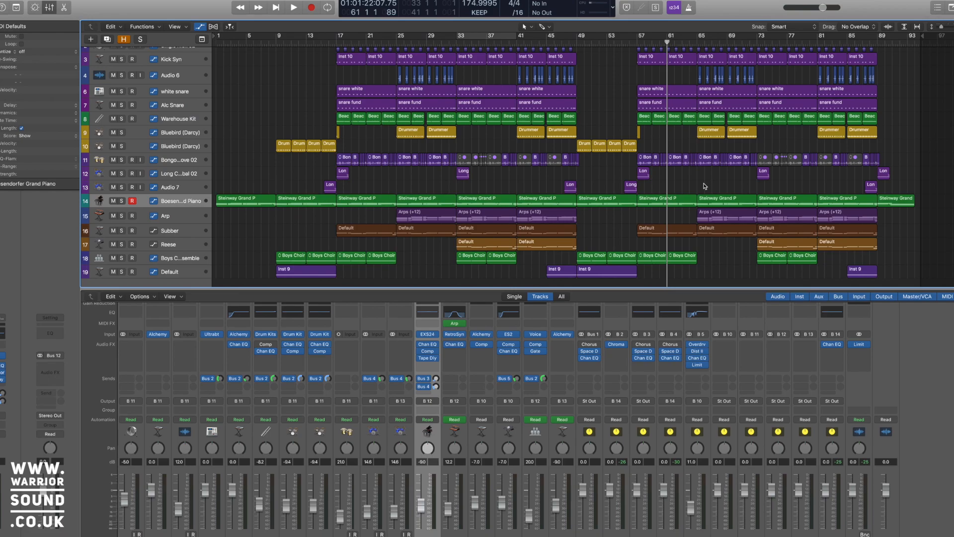
{"action": "key", "text": "Return"}
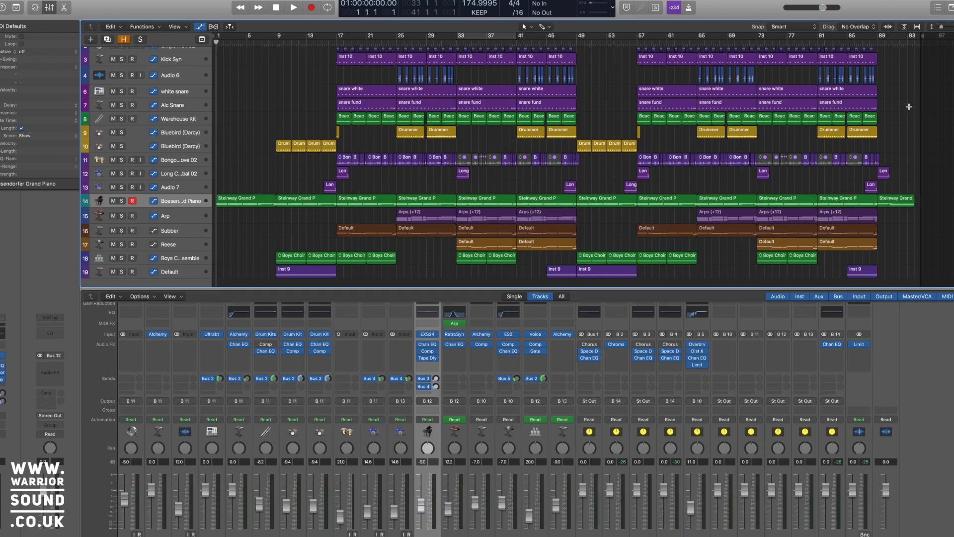
{"action": "key", "text": "space"}
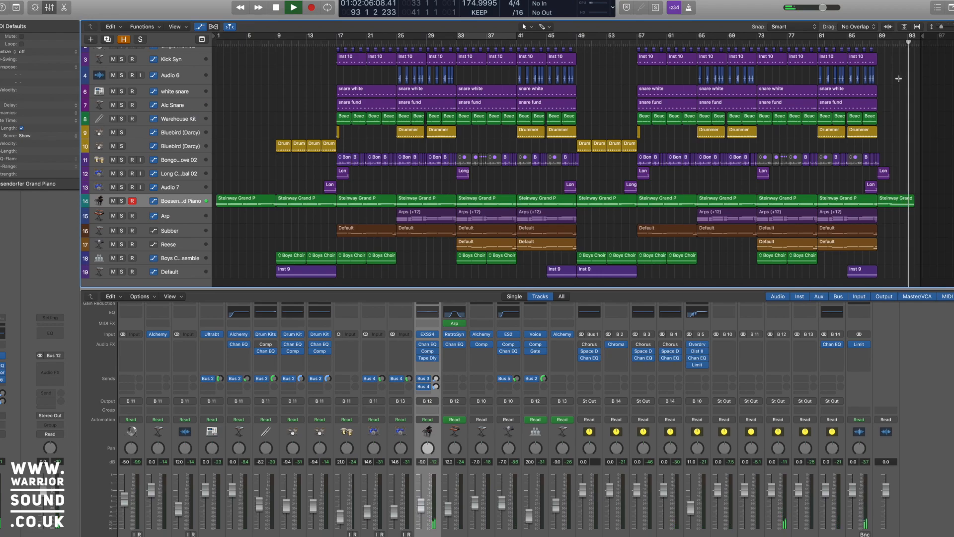
{"action": "key", "text": "space"}
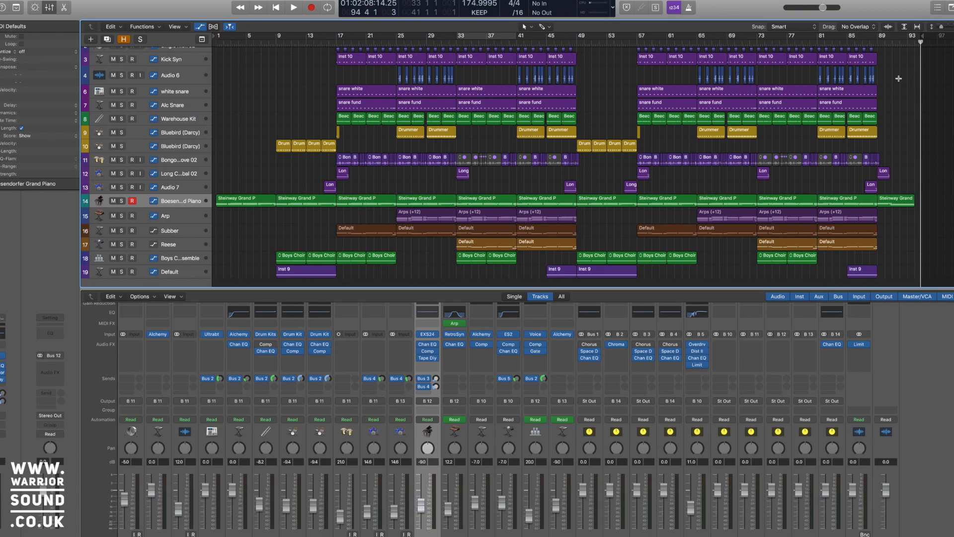